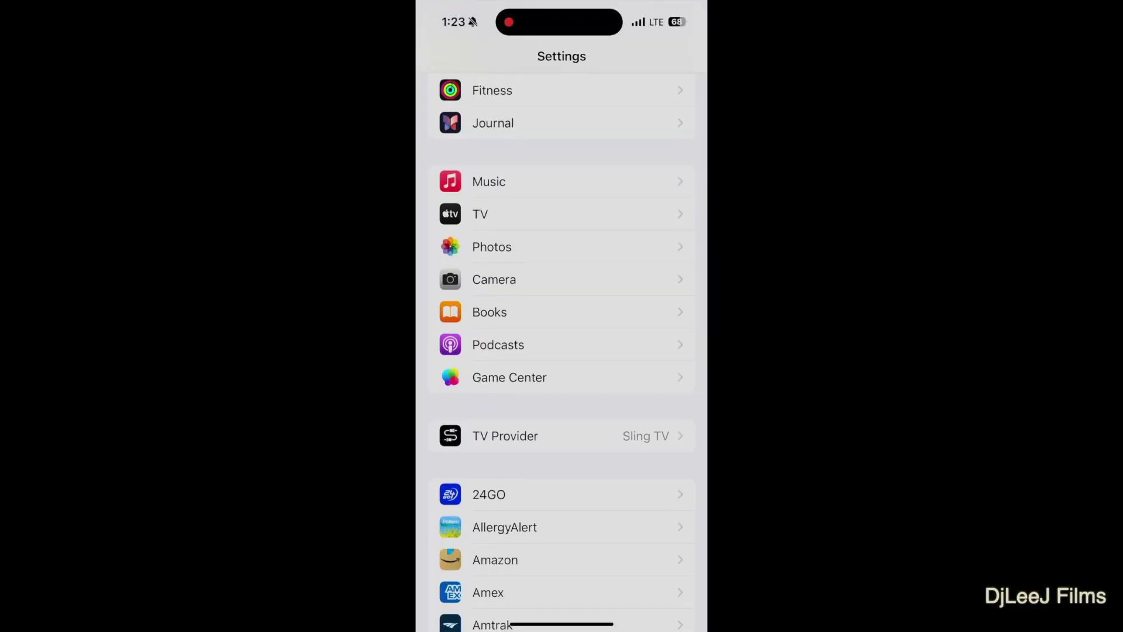
- Open the iPhone Camera's Record Video settings and confirm HDR Video is off
{"action": "left_click", "coordinate": [494, 279]}
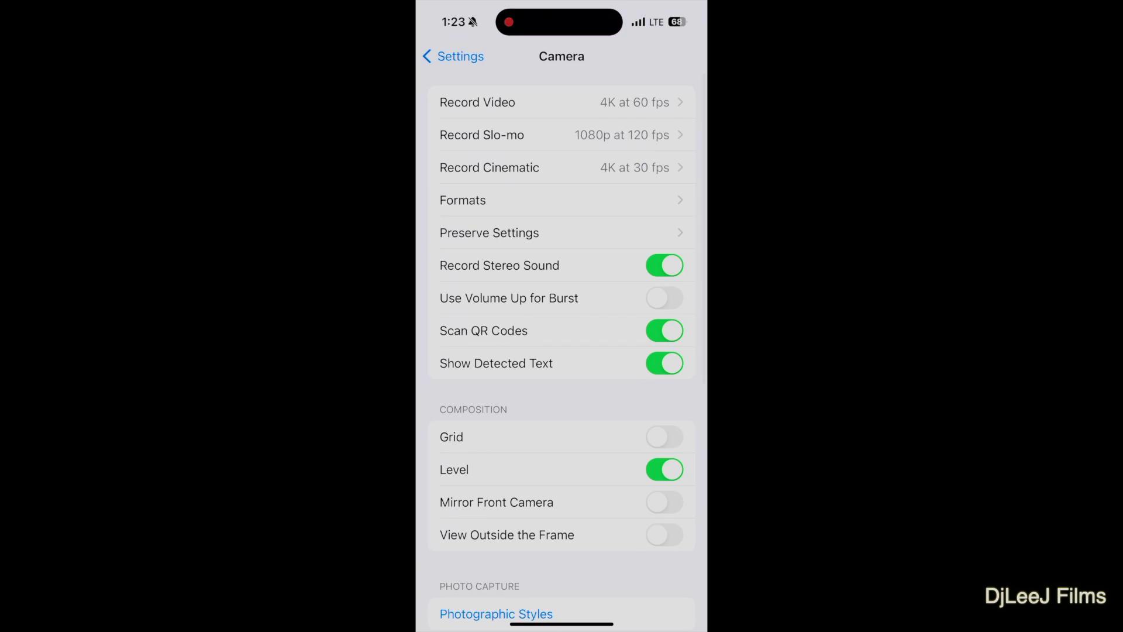
{"action": "left_click", "coordinate": [477, 102]}
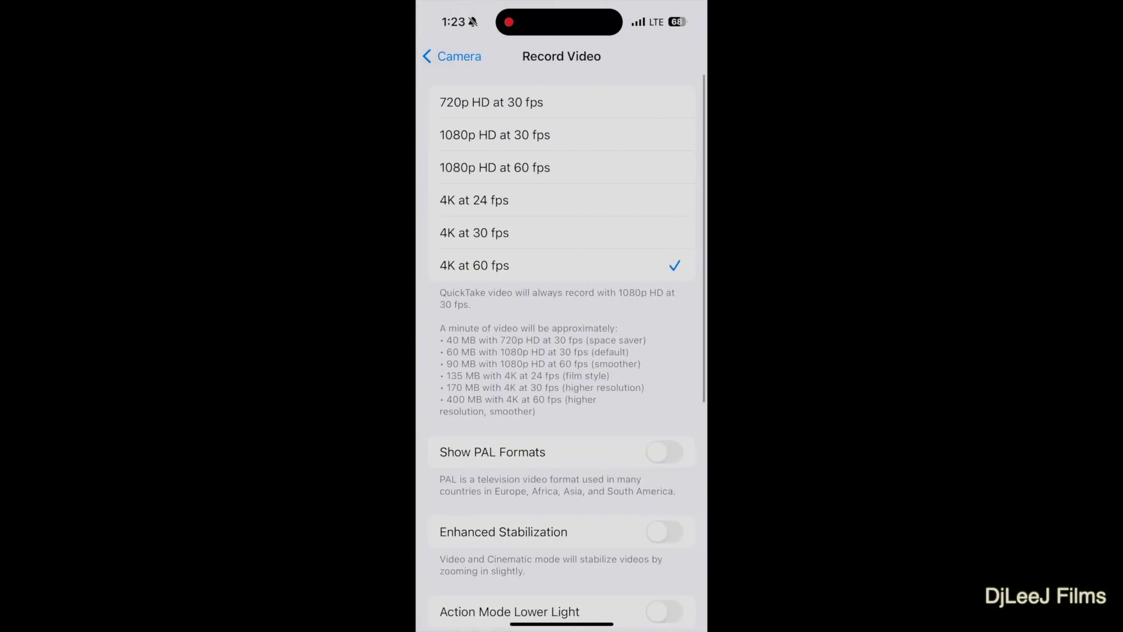
{"action": "scroll", "coordinate": [561, 351], "scroll_direction": "down", "scroll_amount": 1}
{"action": "scroll", "coordinate": [562, 351], "scroll_direction": "down", "scroll_amount": 5}
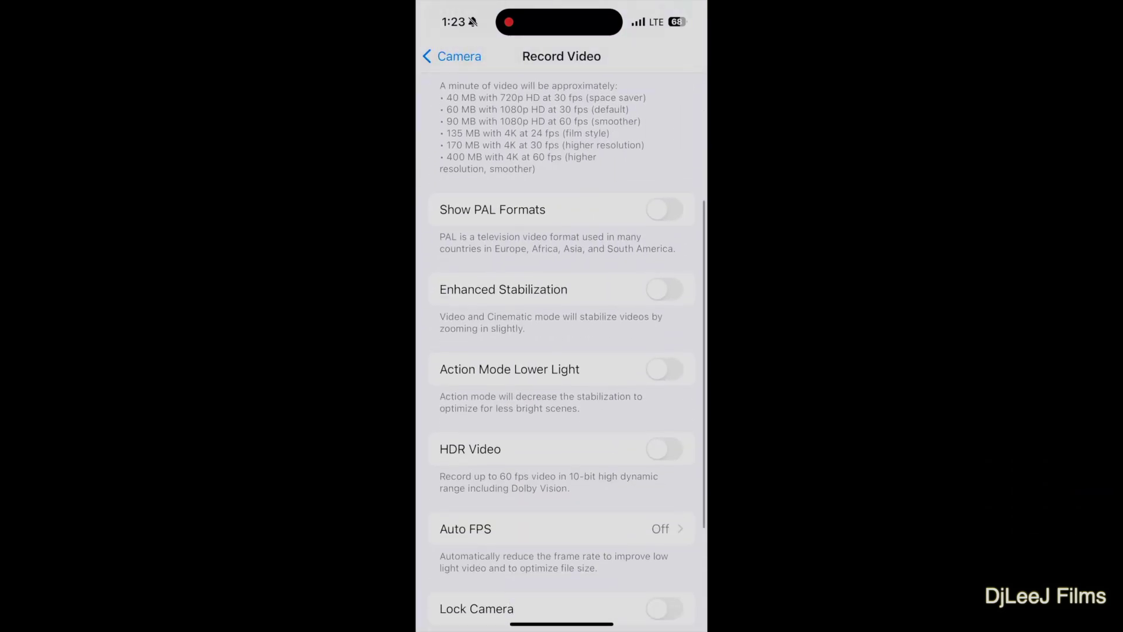
{"action": "scroll", "coordinate": [572, 349], "scroll_direction": "down", "scroll_amount": 4}
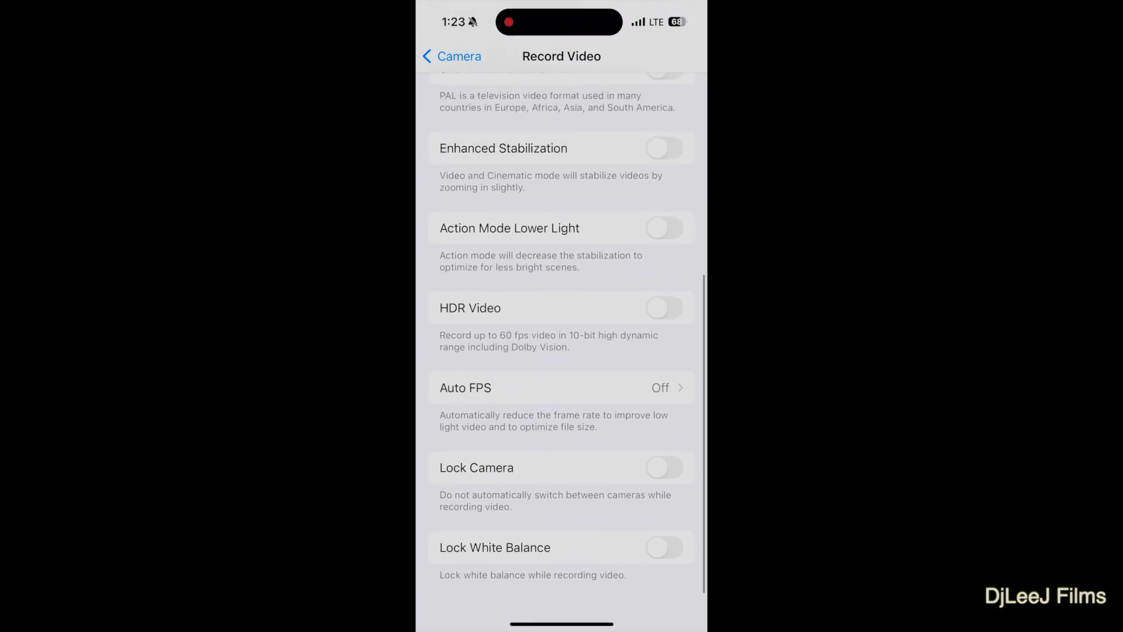
{"action": "left_click", "coordinate": [665, 314]}
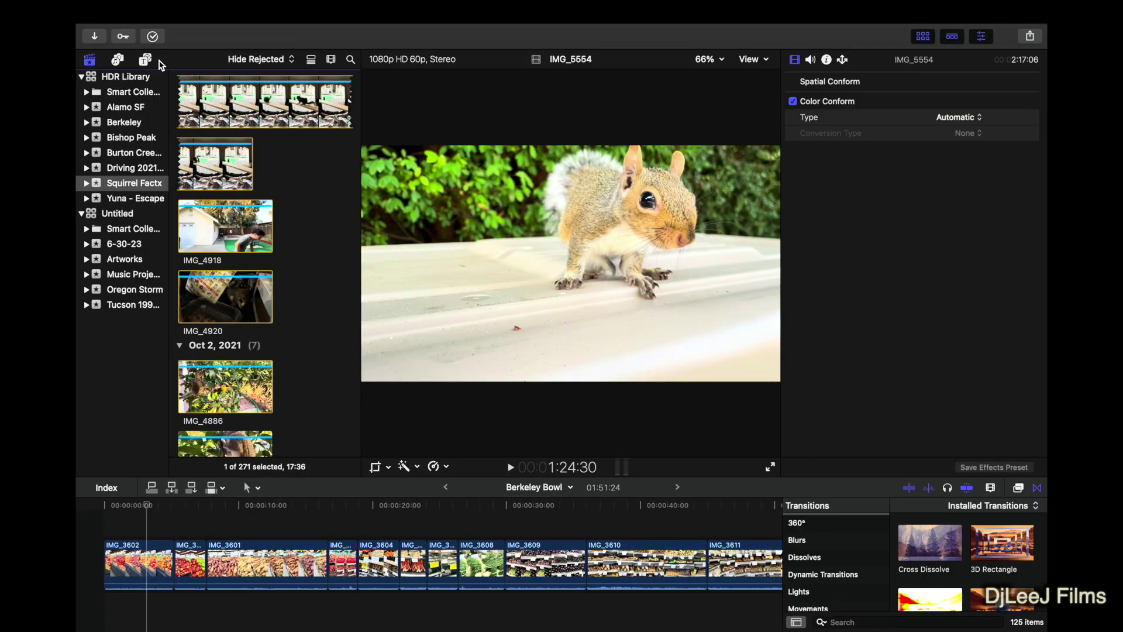
- Create an event called 'SDR and HDR' in the HDR Library from File > New > Event
{"action": "mouse_move", "coordinate": [143, 4]}
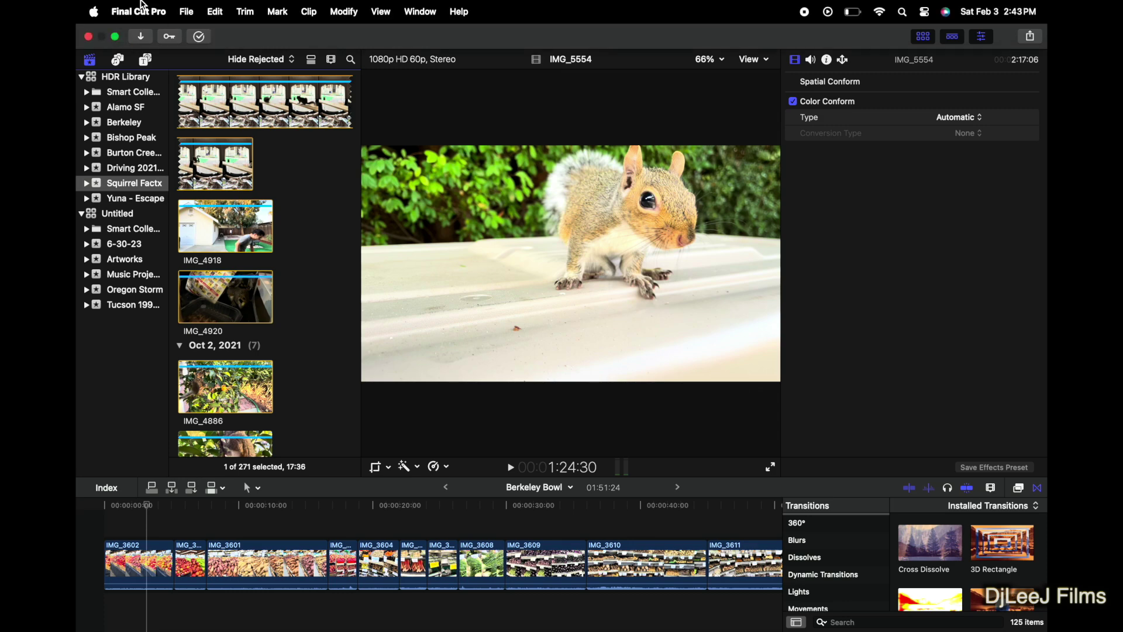
{"action": "left_click", "coordinate": [187, 12]}
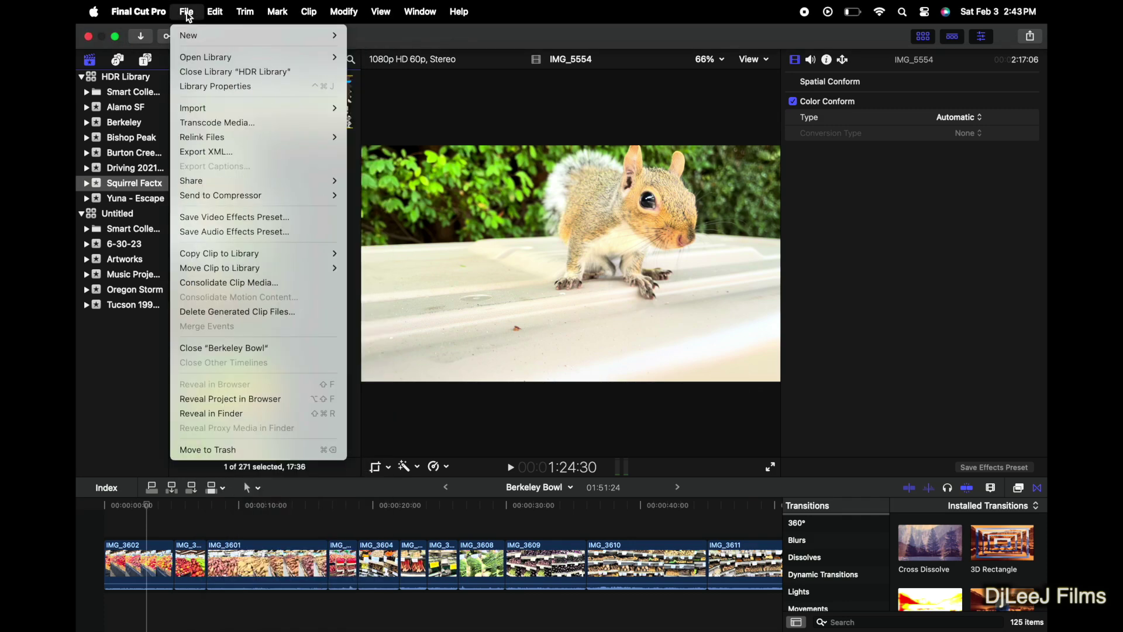
{"action": "mouse_move", "coordinate": [189, 36]}
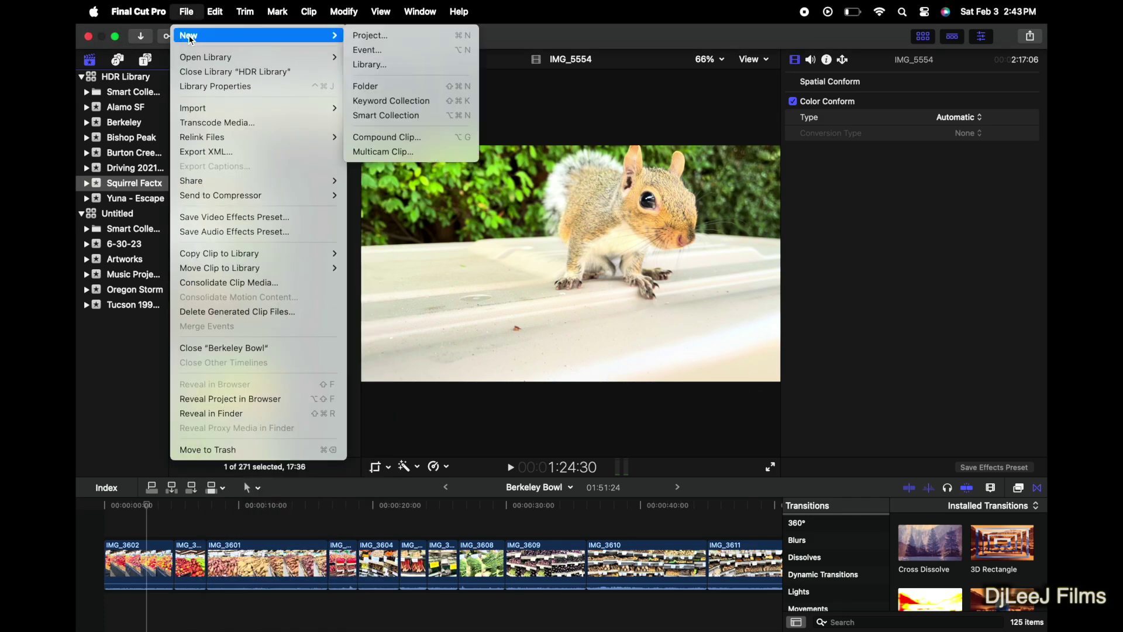
{"action": "left_click", "coordinate": [376, 51]}
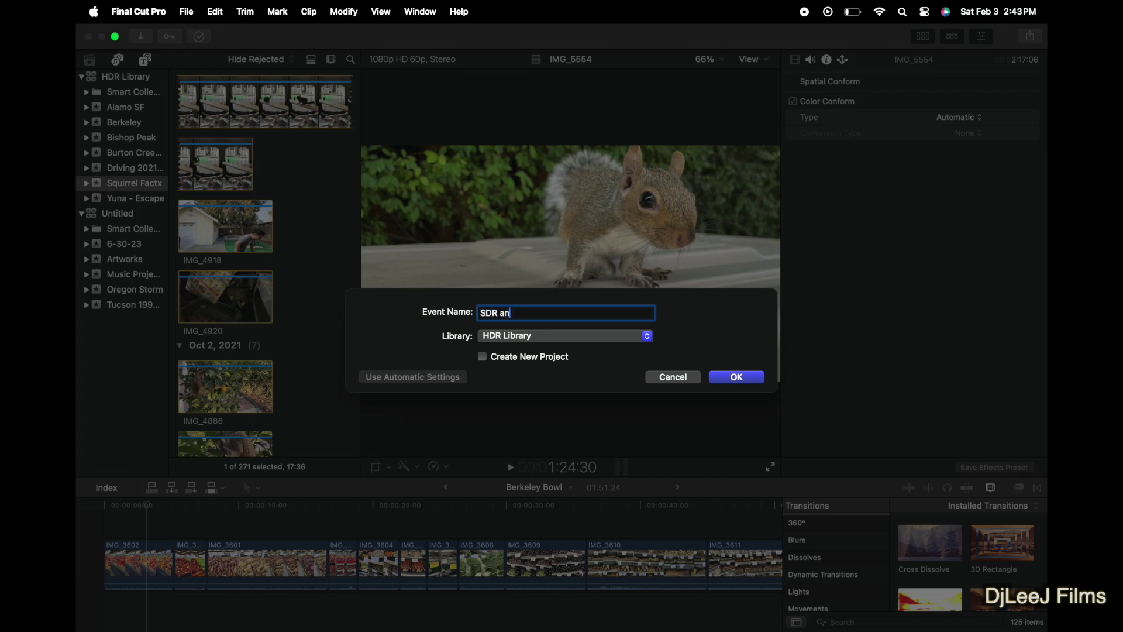
{"action": "key", "text": "Return"}
- Set up a new project as 1080p HD, Apple ProRes 422, Wide Gamut HDR - Rec. 2020 HLG
{"action": "left_click", "coordinate": [185, 10]}
{"action": "mouse_move", "coordinate": [277, 34]}
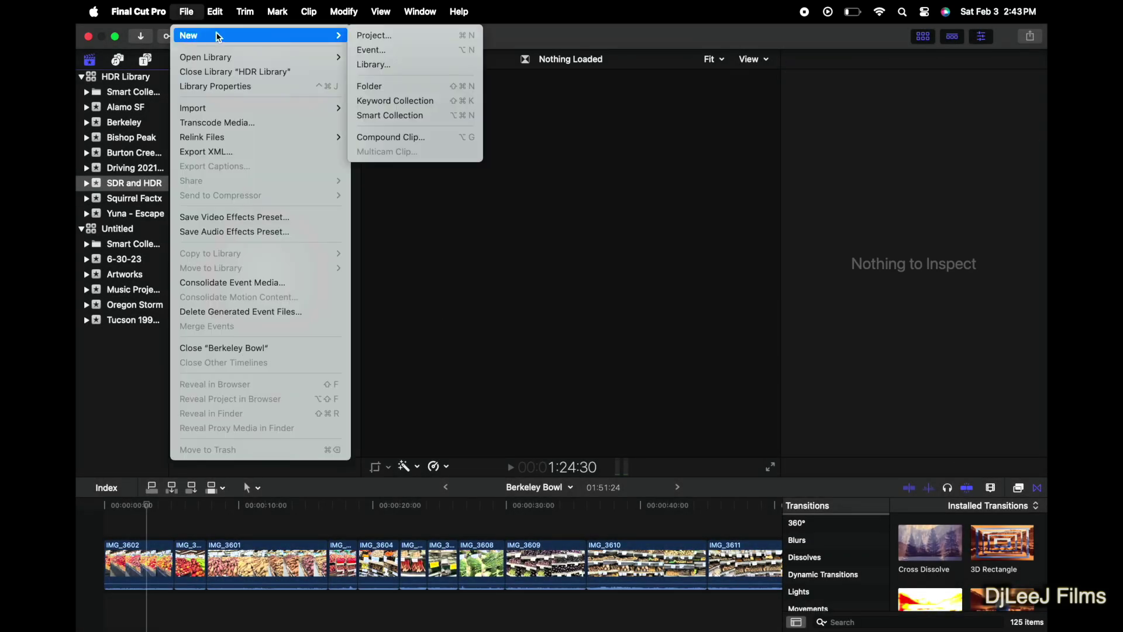
{"action": "left_click", "coordinate": [389, 39]}
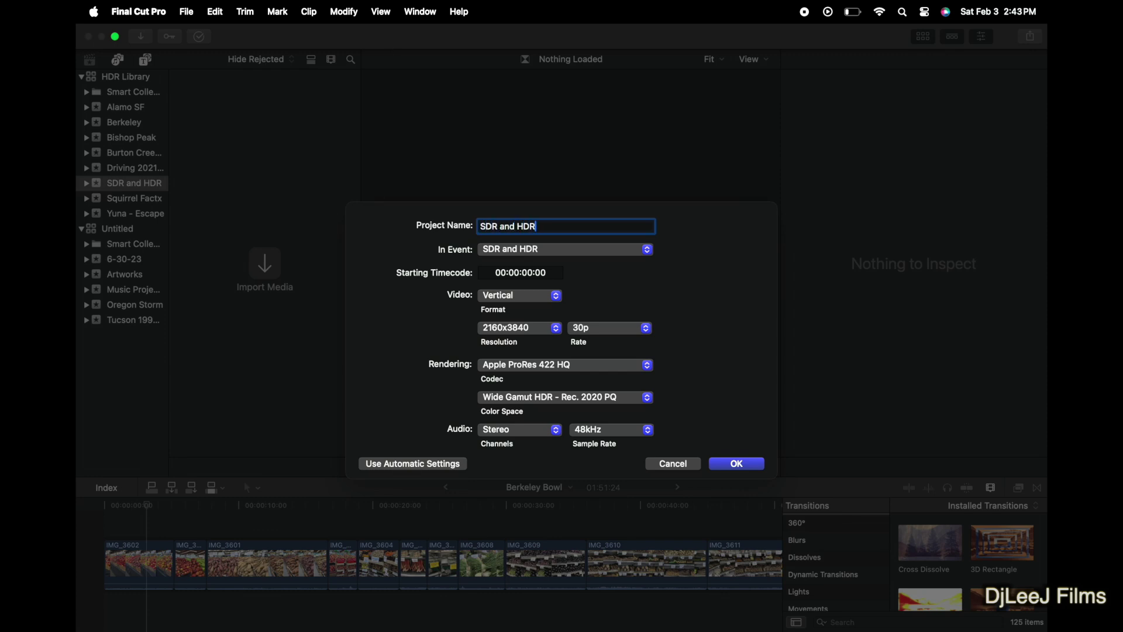
{"action": "left_click", "coordinate": [509, 303]}
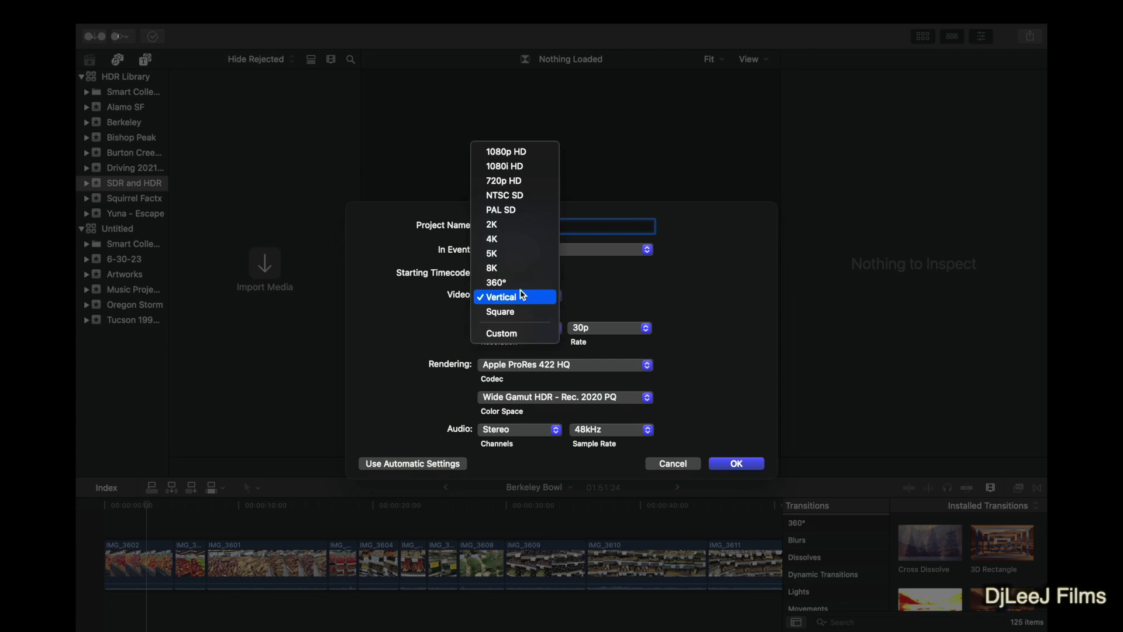
{"action": "left_click", "coordinate": [506, 152]}
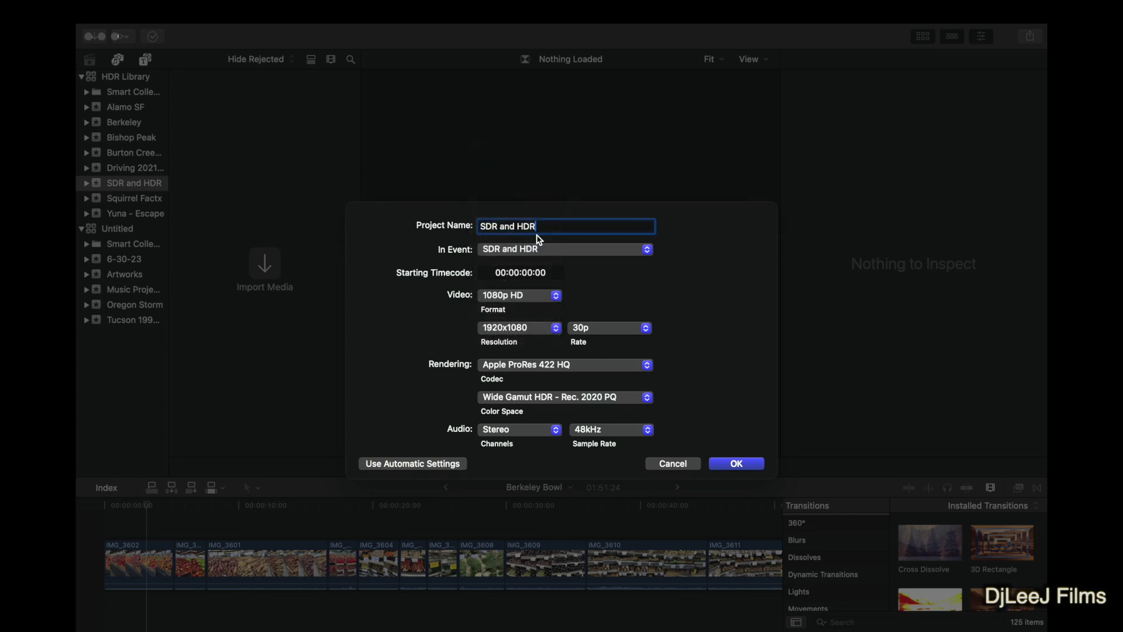
{"action": "left_click", "coordinate": [556, 368]}
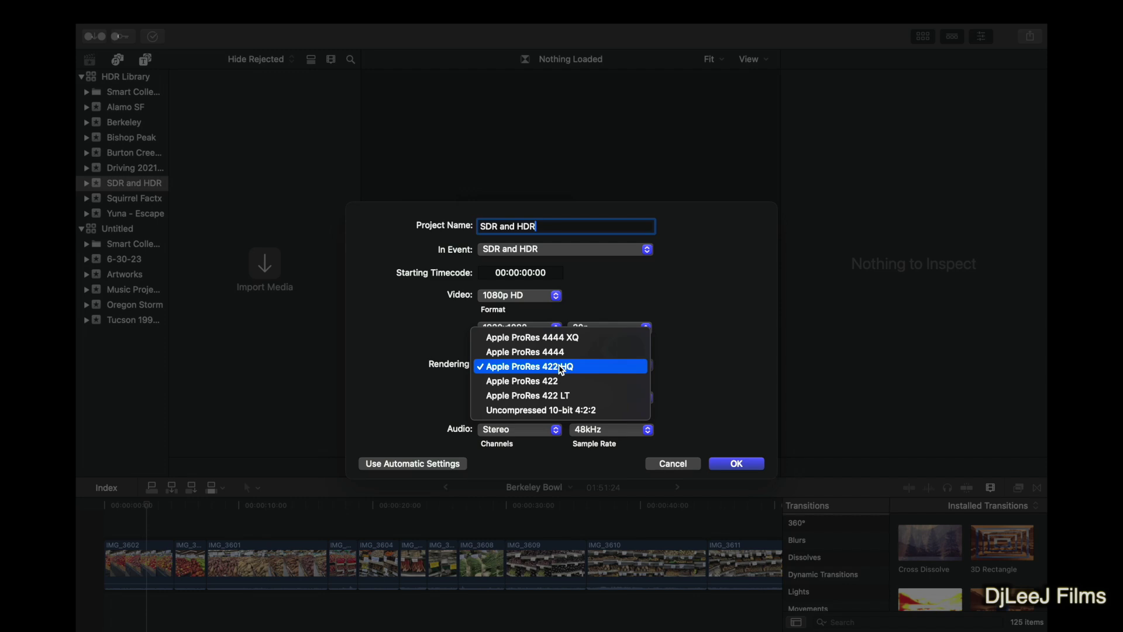
{"action": "left_click", "coordinate": [610, 381]}
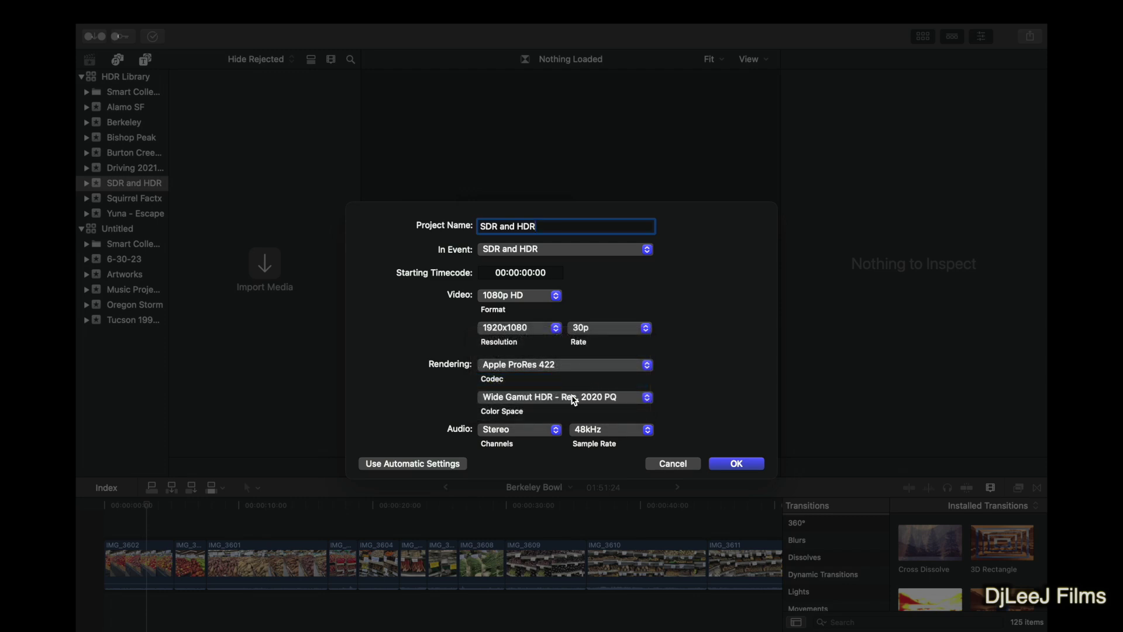
{"action": "left_click", "coordinate": [571, 402]}
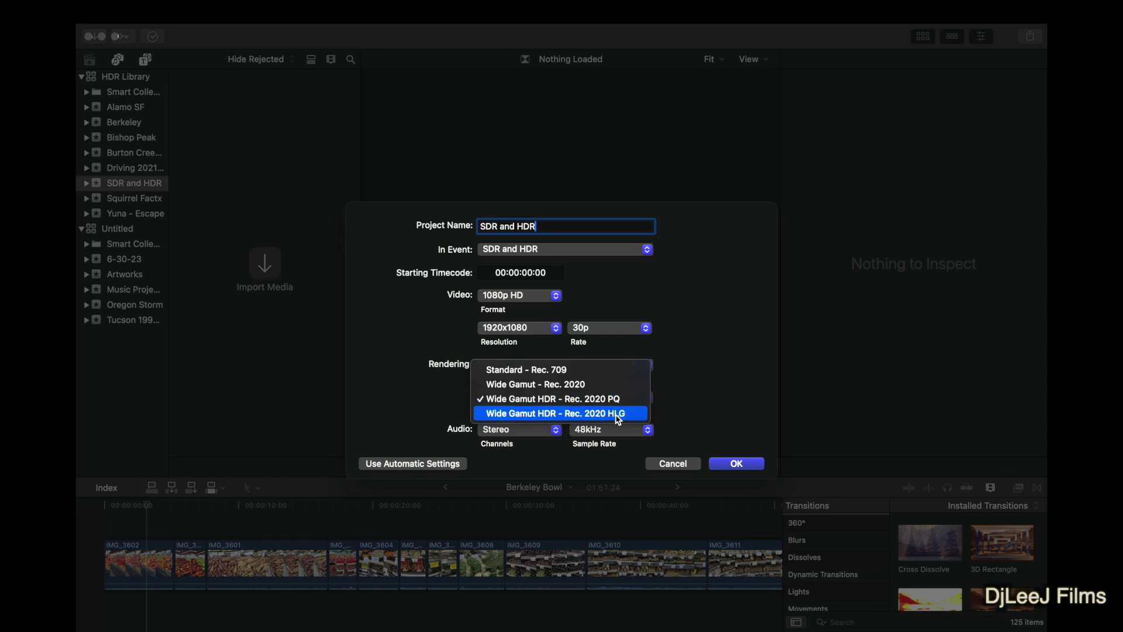
{"action": "left_click", "coordinate": [559, 414]}
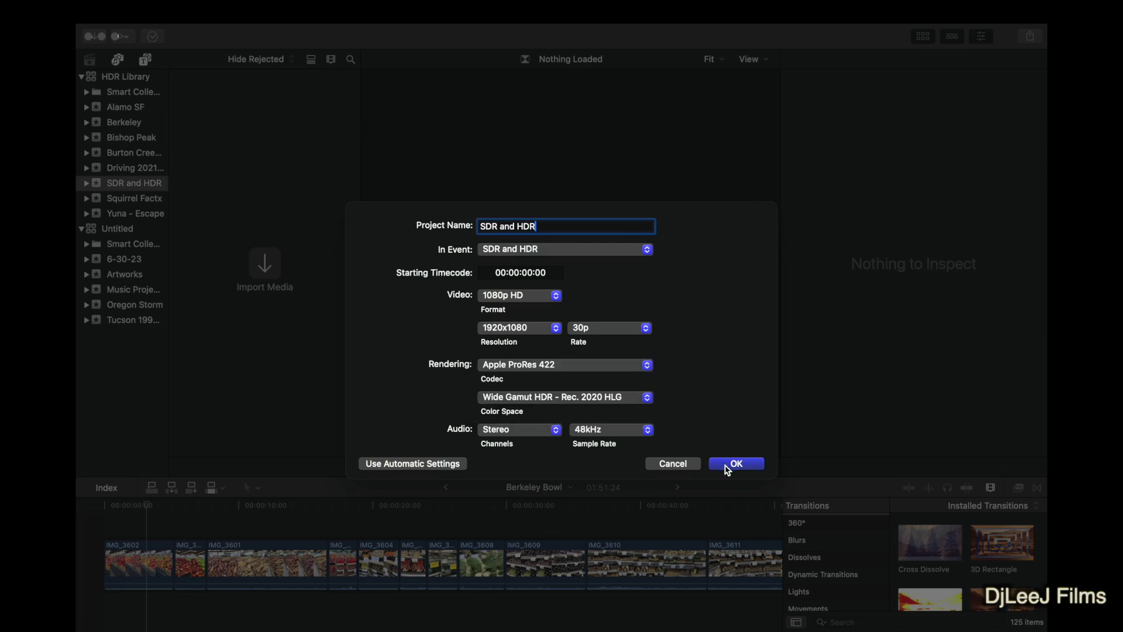
- Create the project and drag IMG_9803 2.MOV into the timeline twice, back to back
{"action": "left_click", "coordinate": [726, 465]}
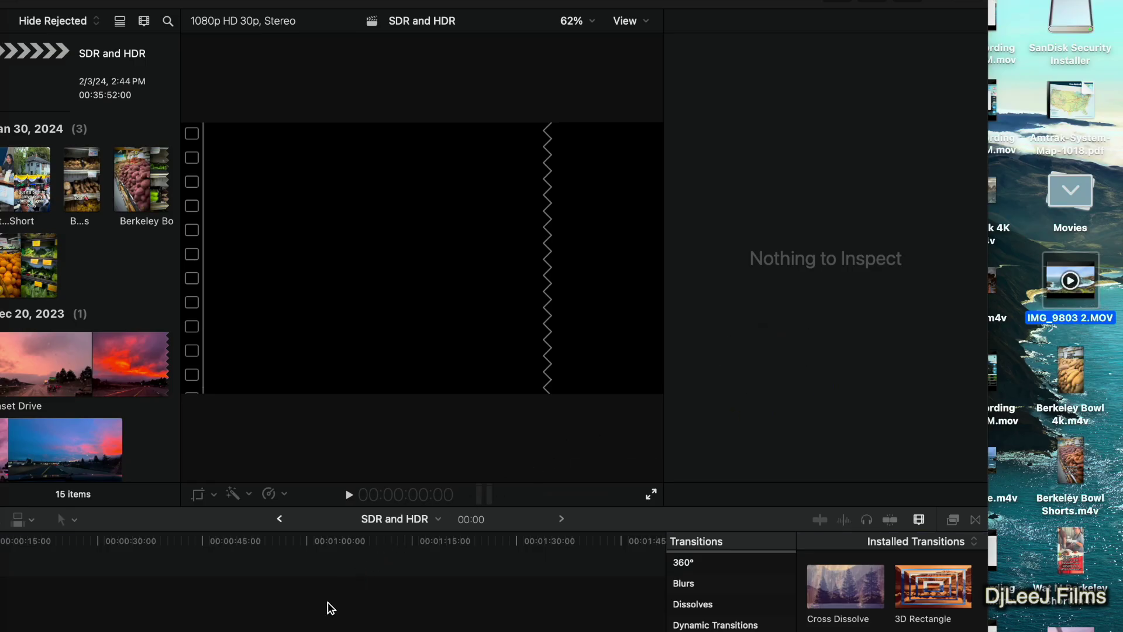
{"action": "left_click_drag", "start_coordinate": [331, 609], "coordinate": [302, 613]}
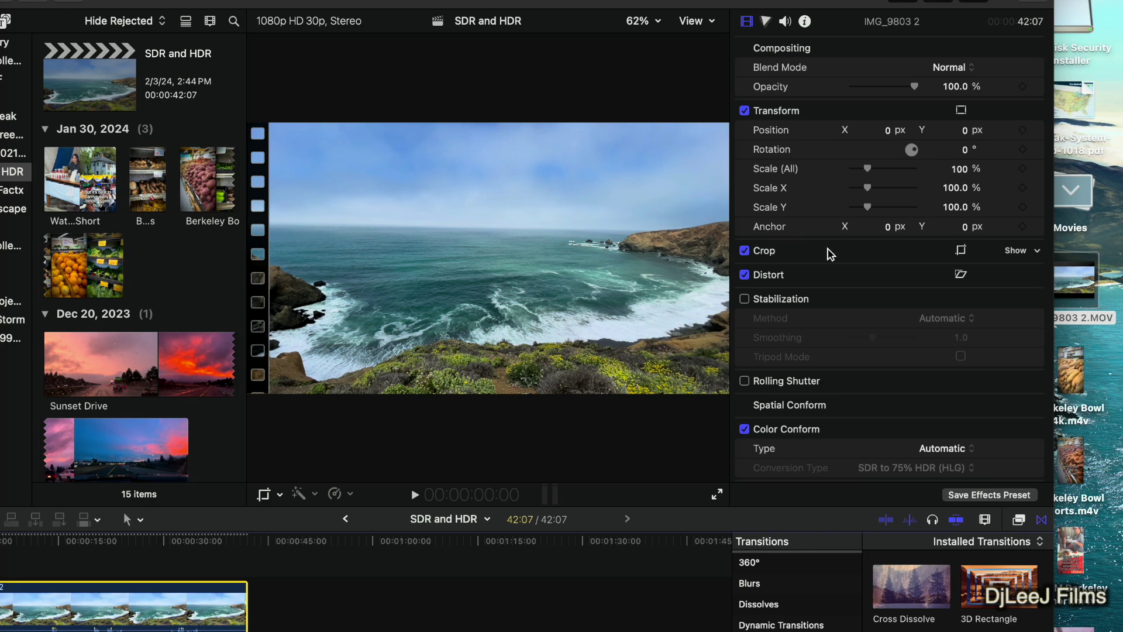
{"action": "left_click_drag", "start_coordinate": [1079, 282], "coordinate": [408, 604]}
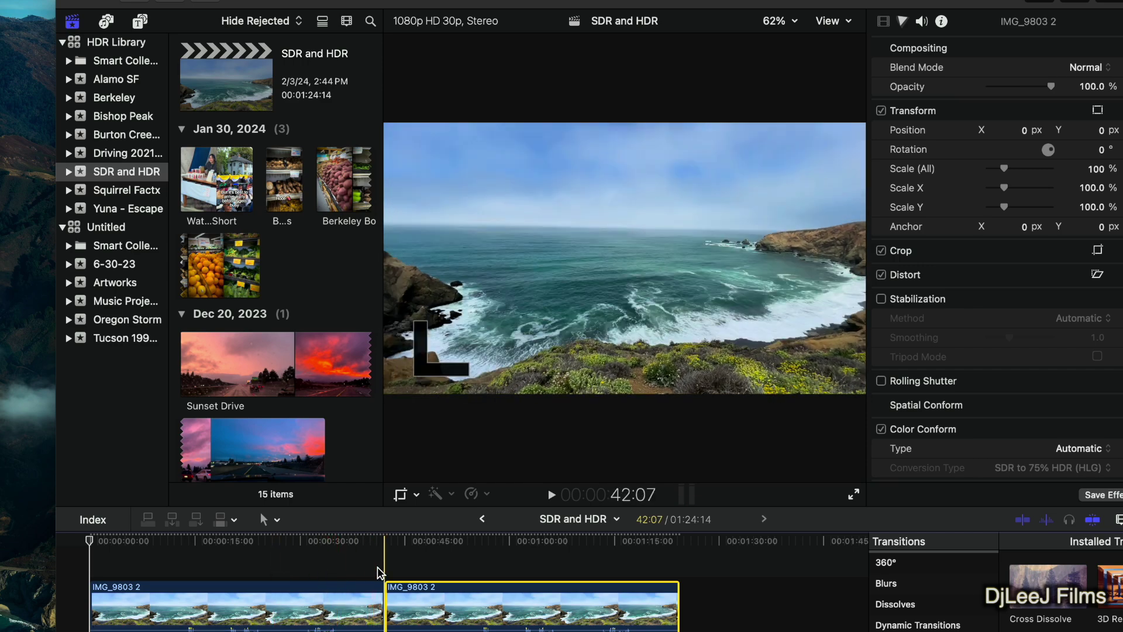
- In the Color Board Exposure pane, boost Highlights to 46% and lower Midtones to -12%
{"action": "left_click", "coordinate": [181, 609]}
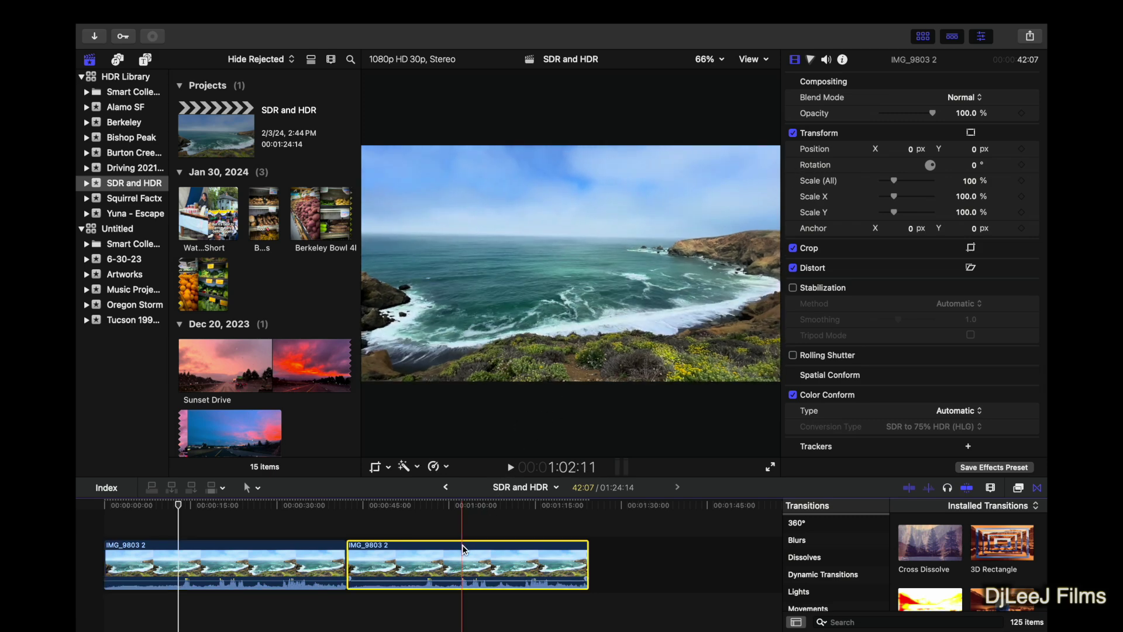
{"action": "left_click", "coordinate": [811, 60]}
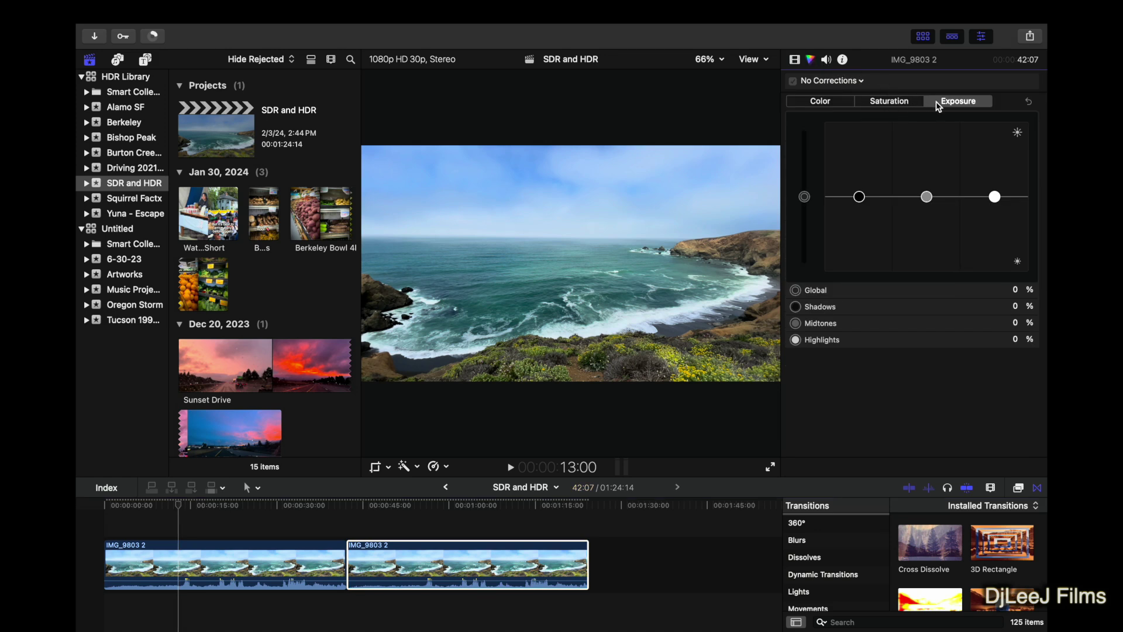
{"action": "left_click", "coordinate": [995, 197]}
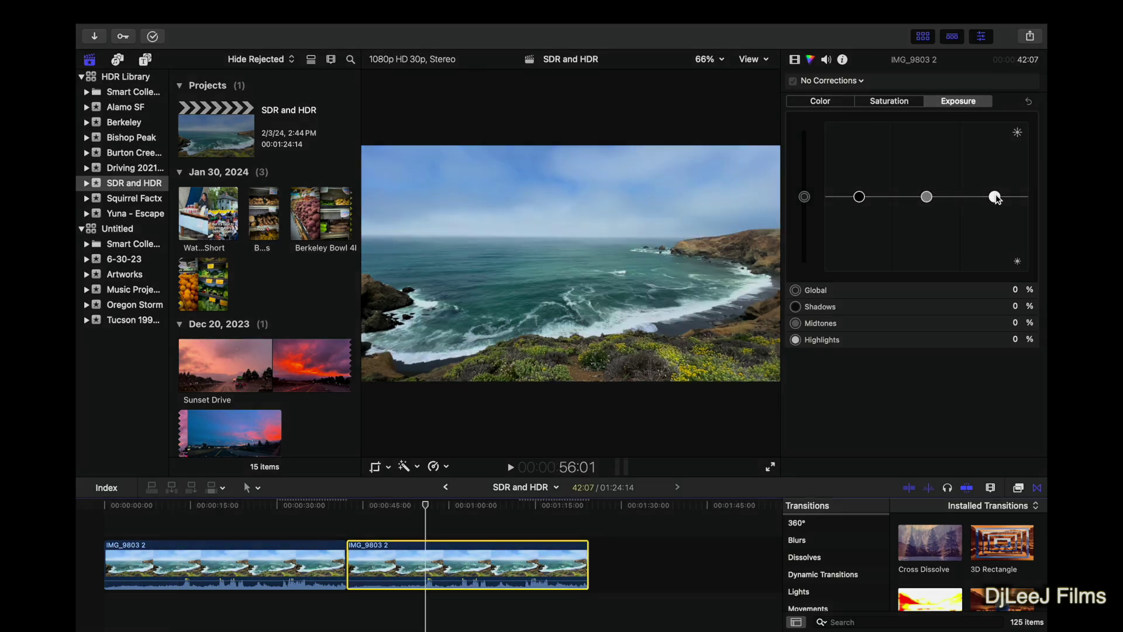
{"action": "left_click_drag", "start_coordinate": [995, 198], "coordinate": [1000, 161]}
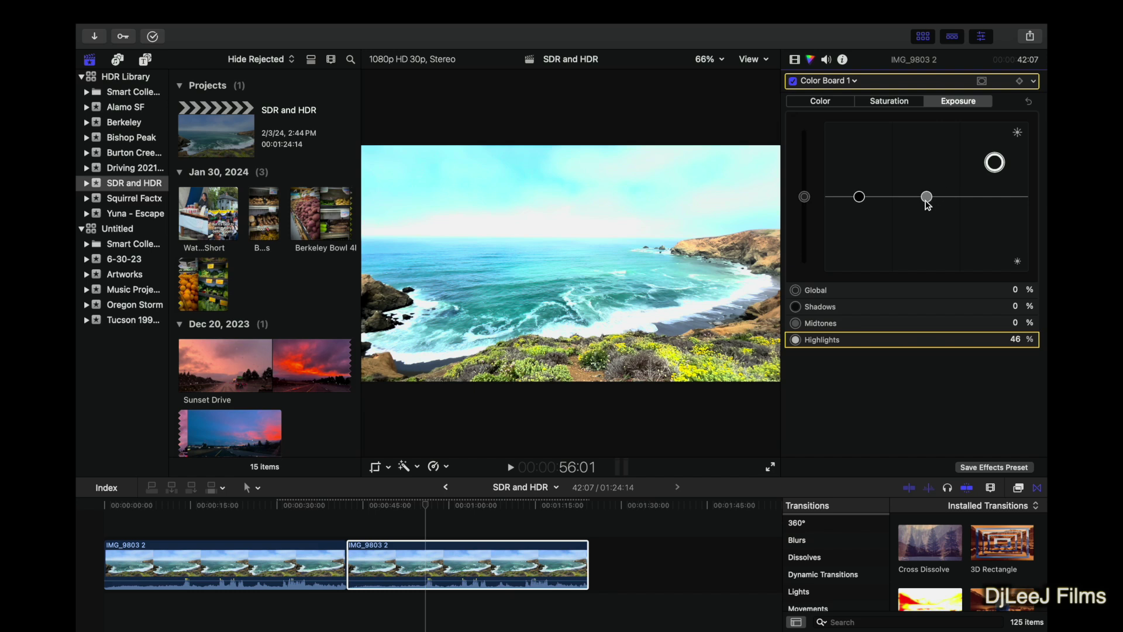
{"action": "left_click", "coordinate": [699, 345]}
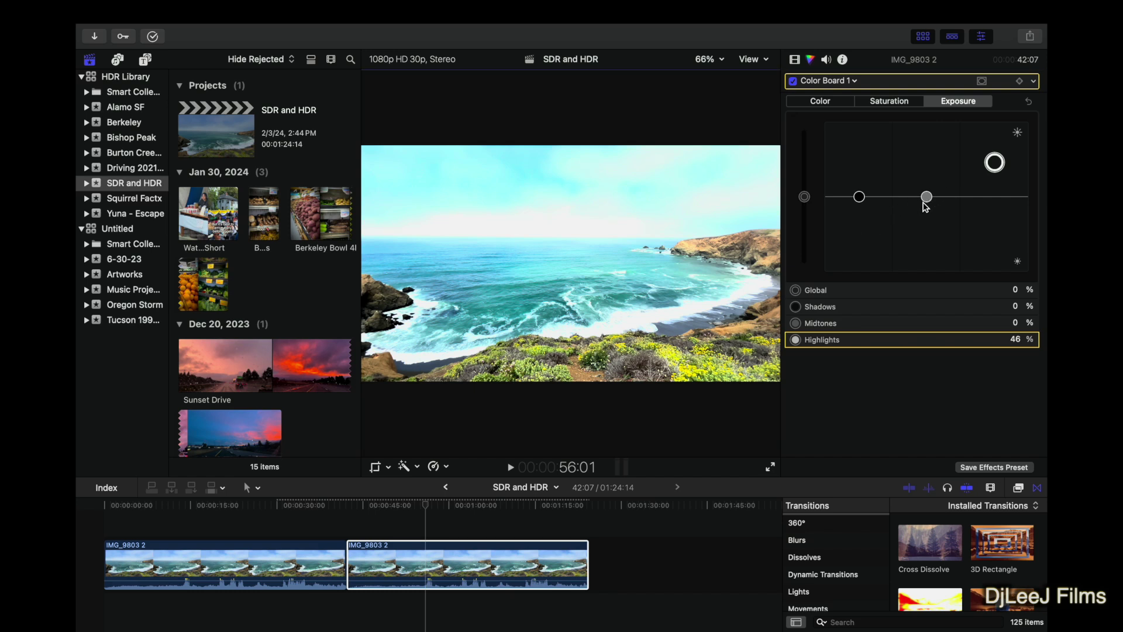
{"action": "mouse_move", "coordinate": [932, 202]}
{"action": "left_mouse_down"}
{"action": "mouse_move", "coordinate": [931, 222]}
{"action": "mouse_move", "coordinate": [932, 189]}
{"action": "mouse_move", "coordinate": [933, 211]}
{"action": "left_mouse_up"}
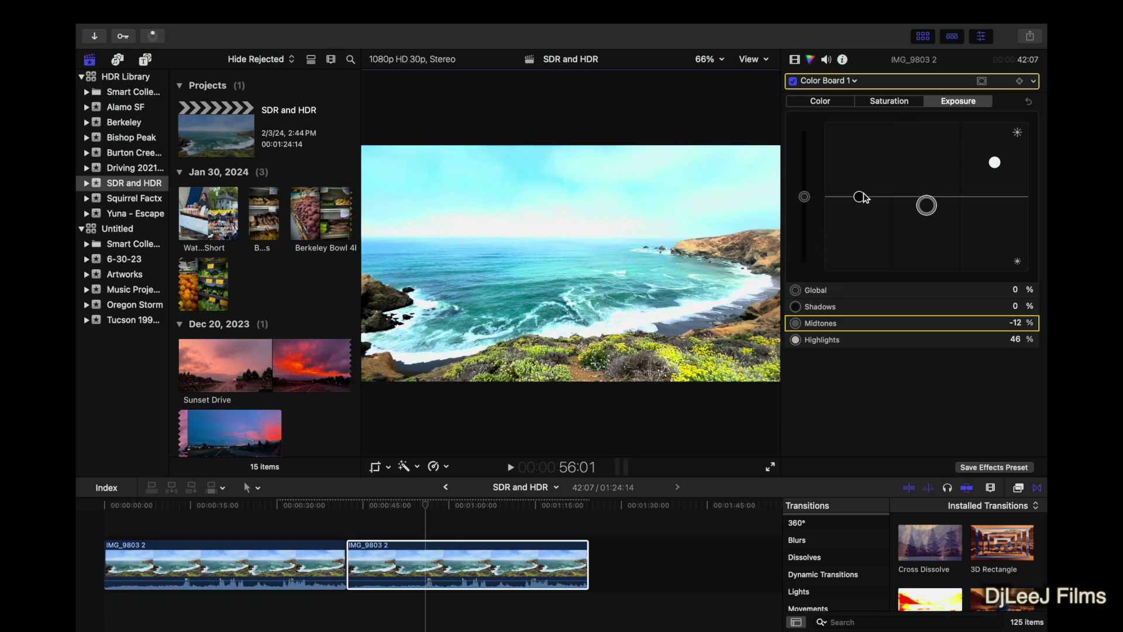
- Fine-tune the exposure pucks to Shadows -16% and Midtones -2%
{"action": "mouse_move", "coordinate": [860, 197]}
{"action": "left_mouse_down"}
{"action": "mouse_move", "coordinate": [859, 219]}
{"action": "mouse_move", "coordinate": [860, 171]}
{"action": "mouse_move", "coordinate": [870, 205]}
{"action": "left_mouse_up"}
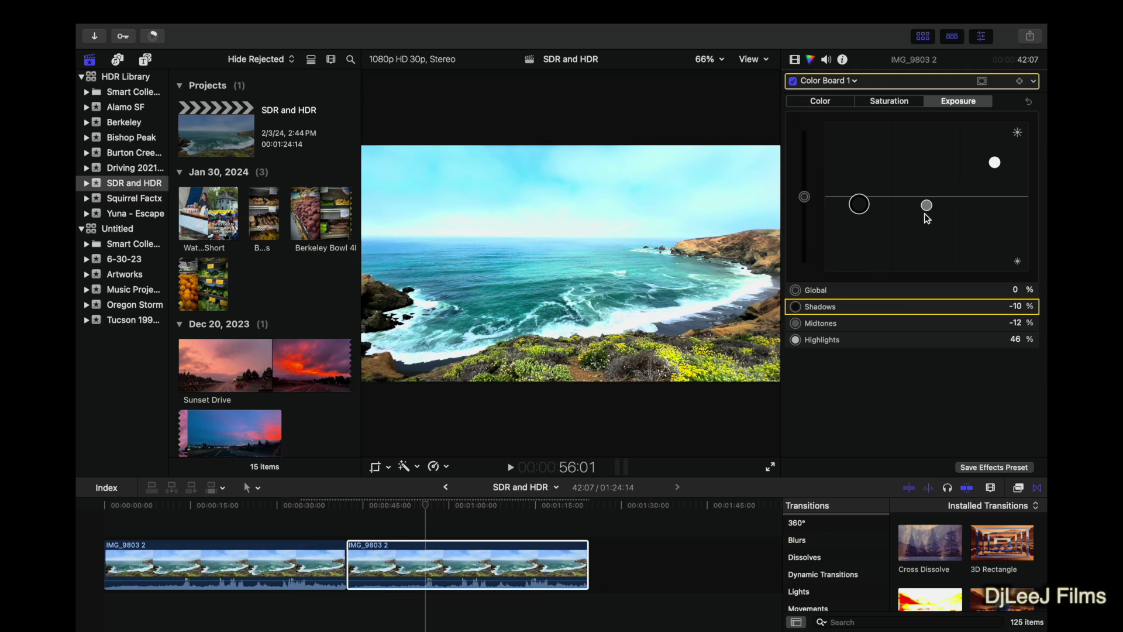
{"action": "left_click_drag", "start_coordinate": [927, 206], "coordinate": [927, 188]}
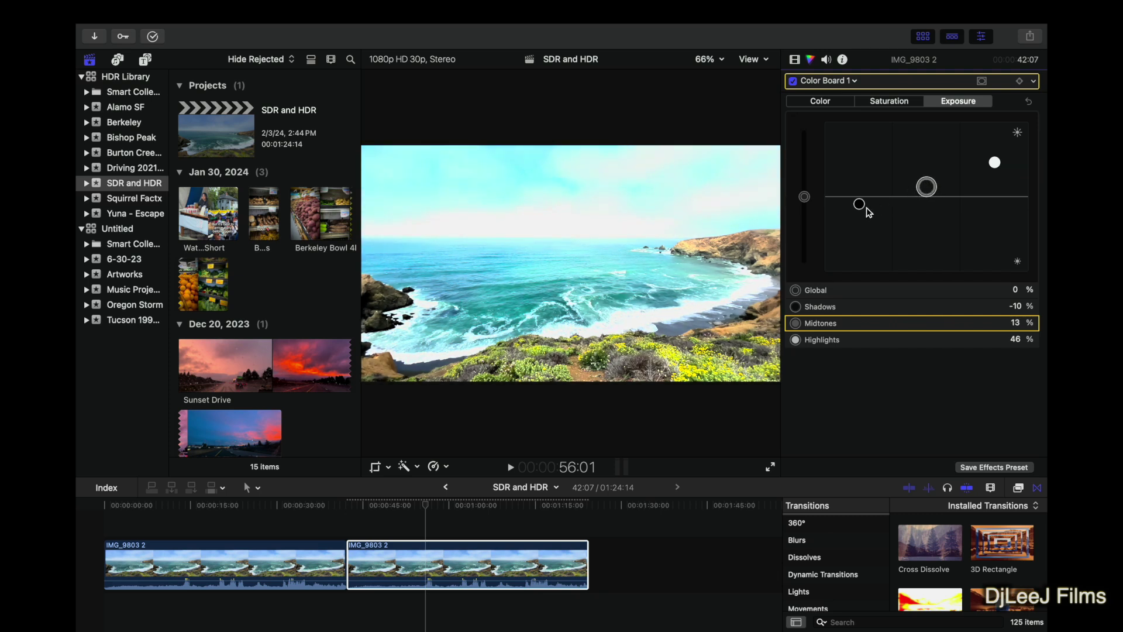
{"action": "mouse_move", "coordinate": [859, 205]}
{"action": "left_mouse_down"}
{"action": "mouse_move", "coordinate": [861, 226]}
{"action": "mouse_move", "coordinate": [860, 209]}
{"action": "left_mouse_up"}
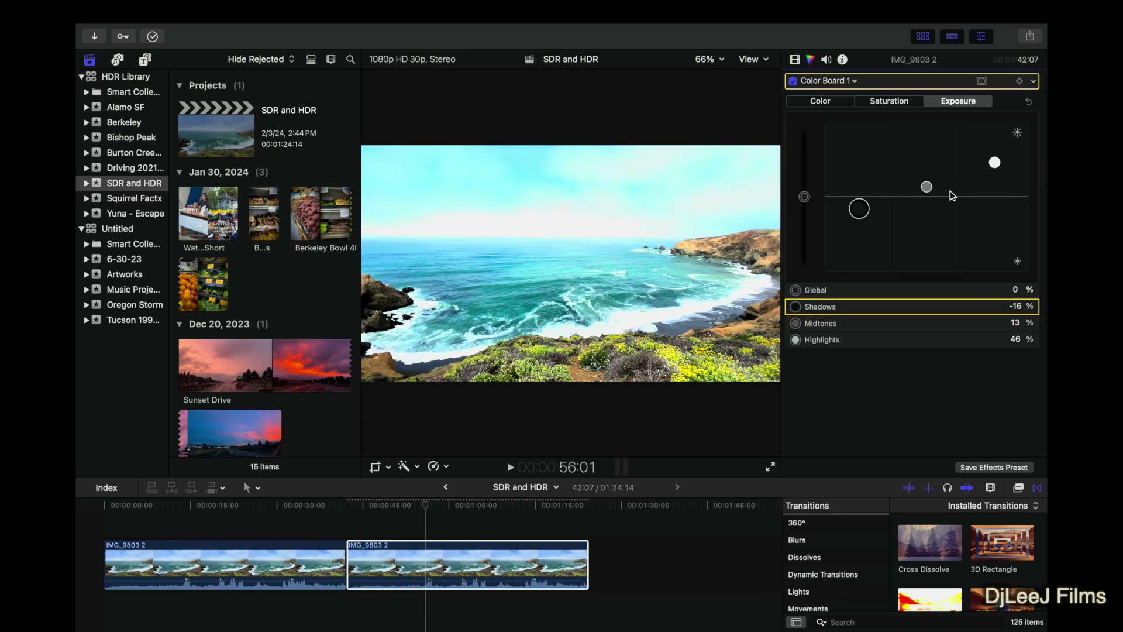
{"action": "left_click_drag", "start_coordinate": [930, 189], "coordinate": [995, 178]}
- Switch the Color Board to Saturation and set Midtones to -1% and Shadows to 1%
{"action": "key", "text": "ctrl+super+s"}
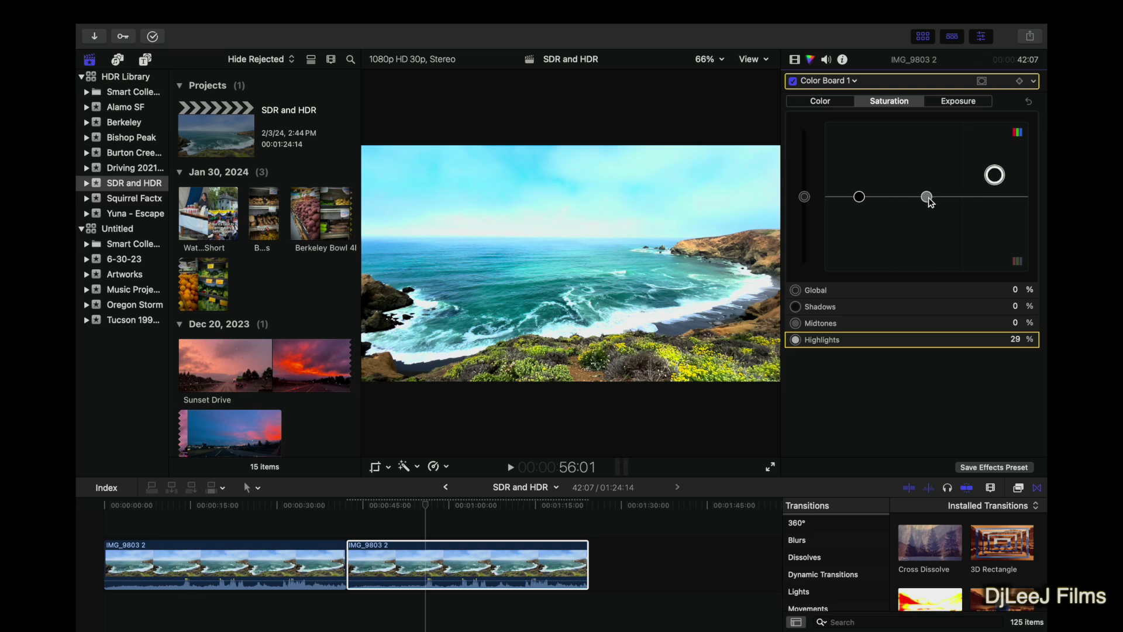
{"action": "mouse_move", "coordinate": [931, 197]}
{"action": "left_mouse_down"}
{"action": "mouse_move", "coordinate": [930, 230]}
{"action": "mouse_move", "coordinate": [931, 171]}
{"action": "mouse_move", "coordinate": [932, 200]}
{"action": "left_mouse_up"}
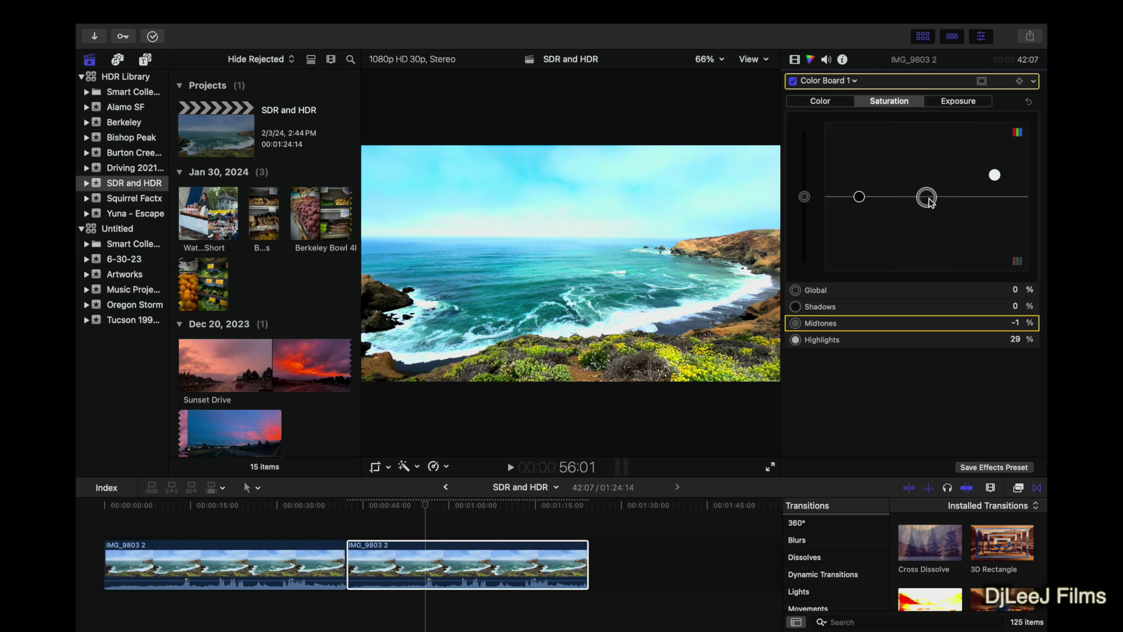
{"action": "mouse_move", "coordinate": [859, 197]}
{"action": "left_mouse_down"}
{"action": "mouse_move", "coordinate": [861, 150]}
{"action": "mouse_move", "coordinate": [861, 264]}
{"action": "mouse_move", "coordinate": [861, 151]}
{"action": "mouse_move", "coordinate": [863, 196]}
{"action": "left_mouse_up"}
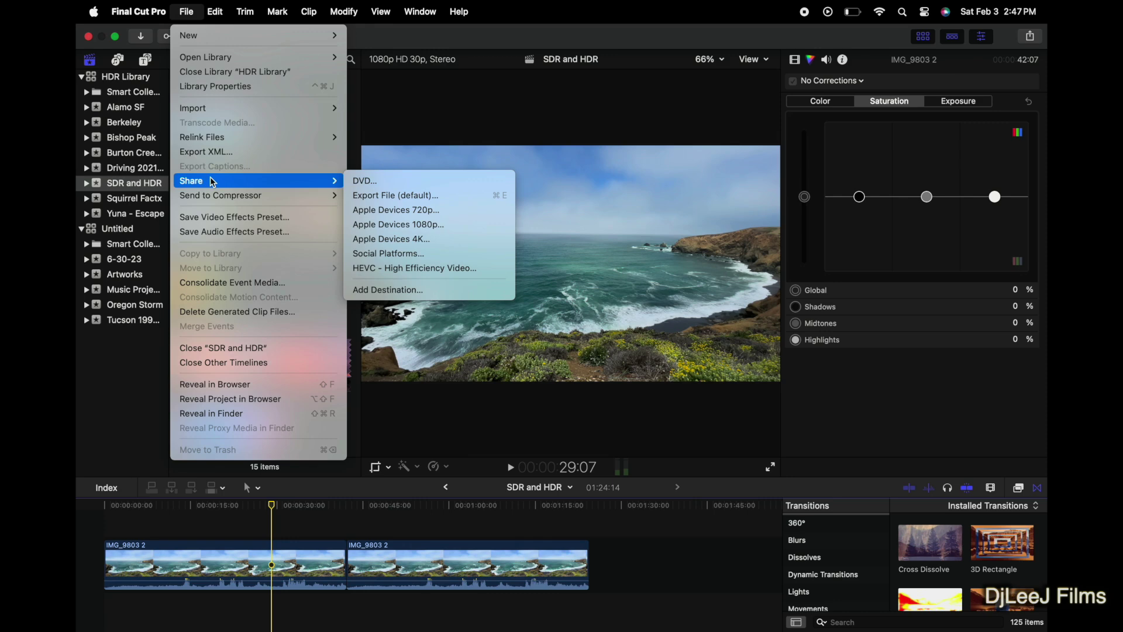
- Open the Apple Devices 1080p export settings and check the HEVC 10-bit HLG codec
{"action": "left_click", "coordinate": [383, 226]}
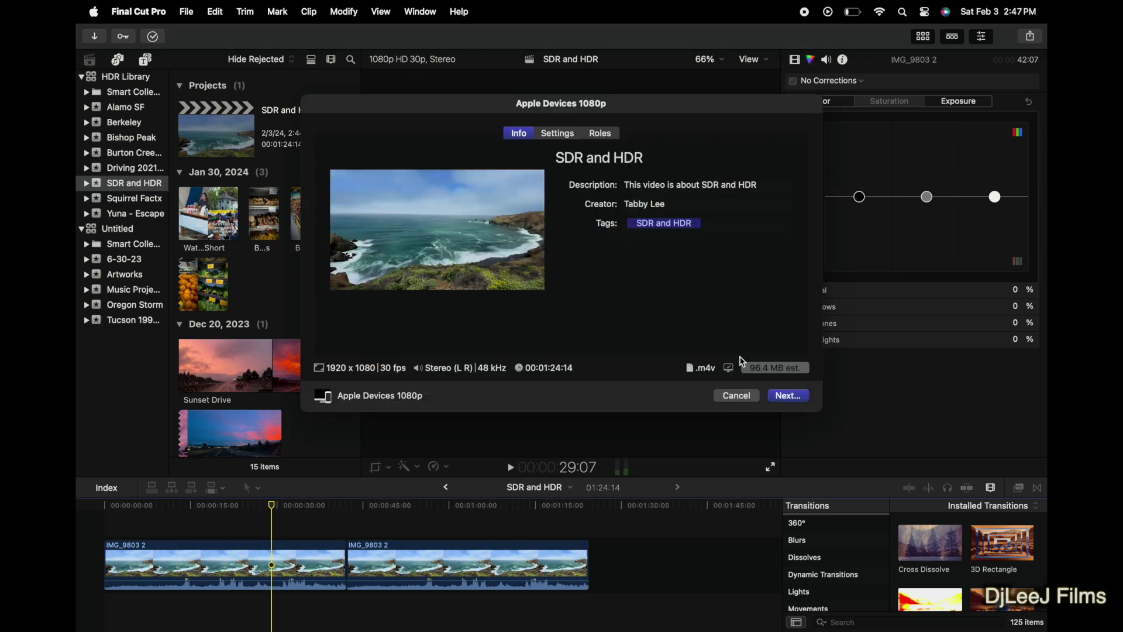
{"action": "left_click", "coordinate": [570, 142]}
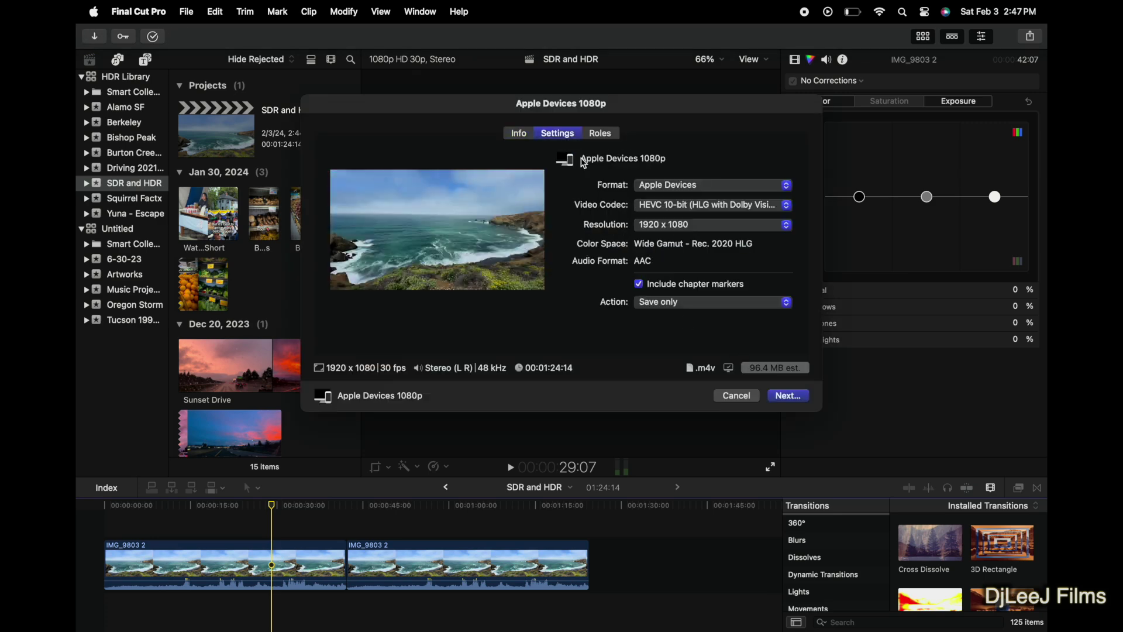
{"action": "left_click", "coordinate": [712, 209]}
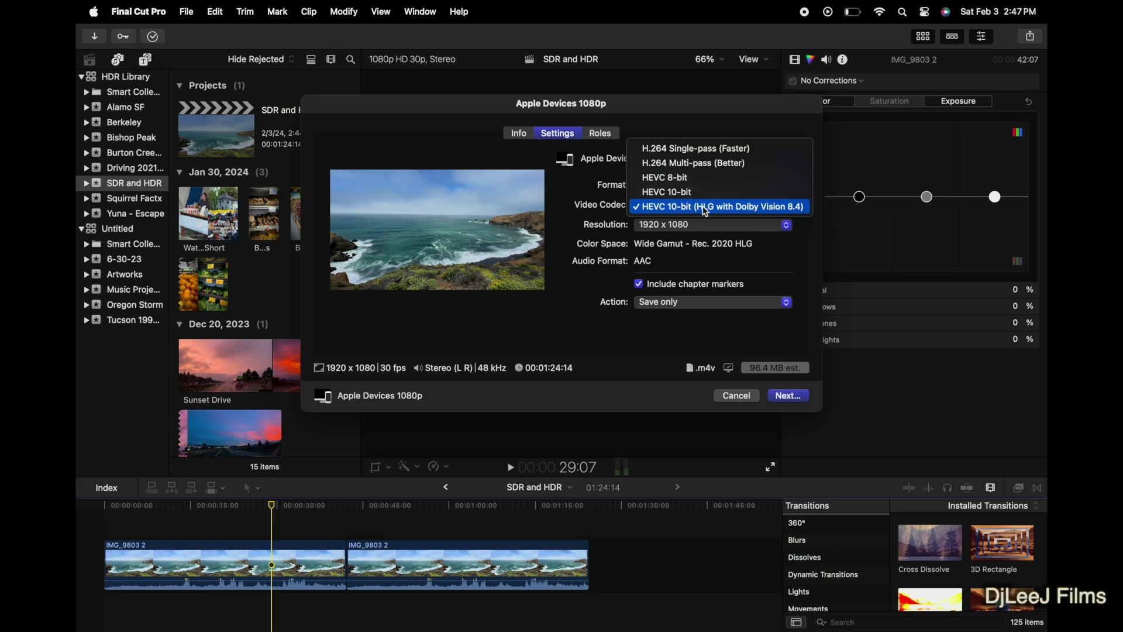
{"action": "left_click", "coordinate": [750, 208]}
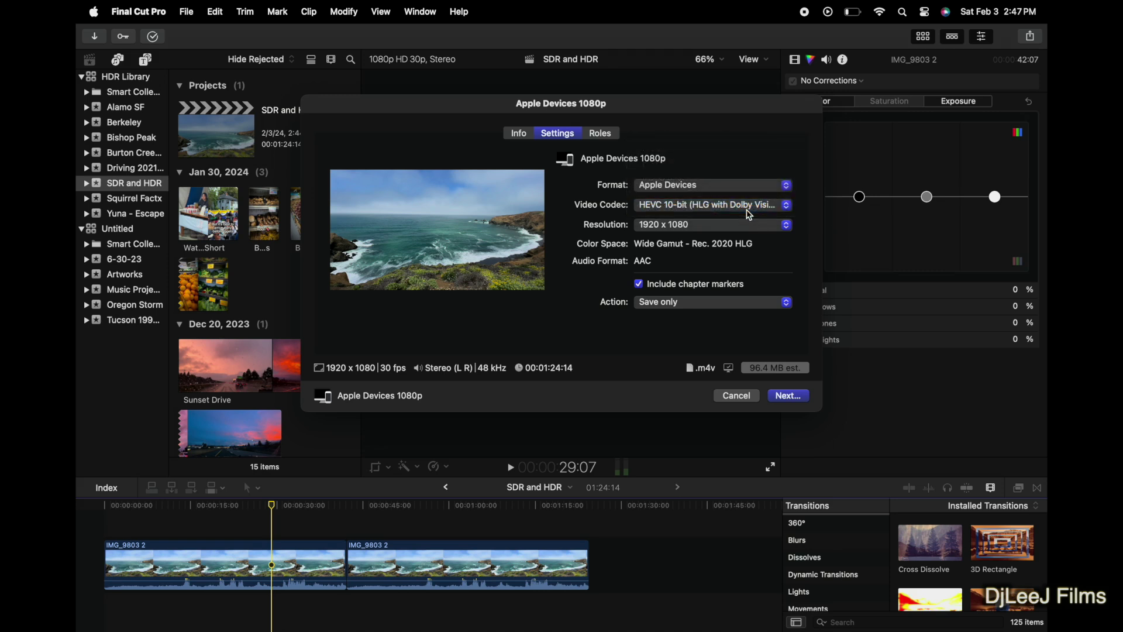
- Compare the H.264 Single-pass codec, then switch back to HEVC 10-bit HLG
{"action": "left_click", "coordinate": [696, 211]}
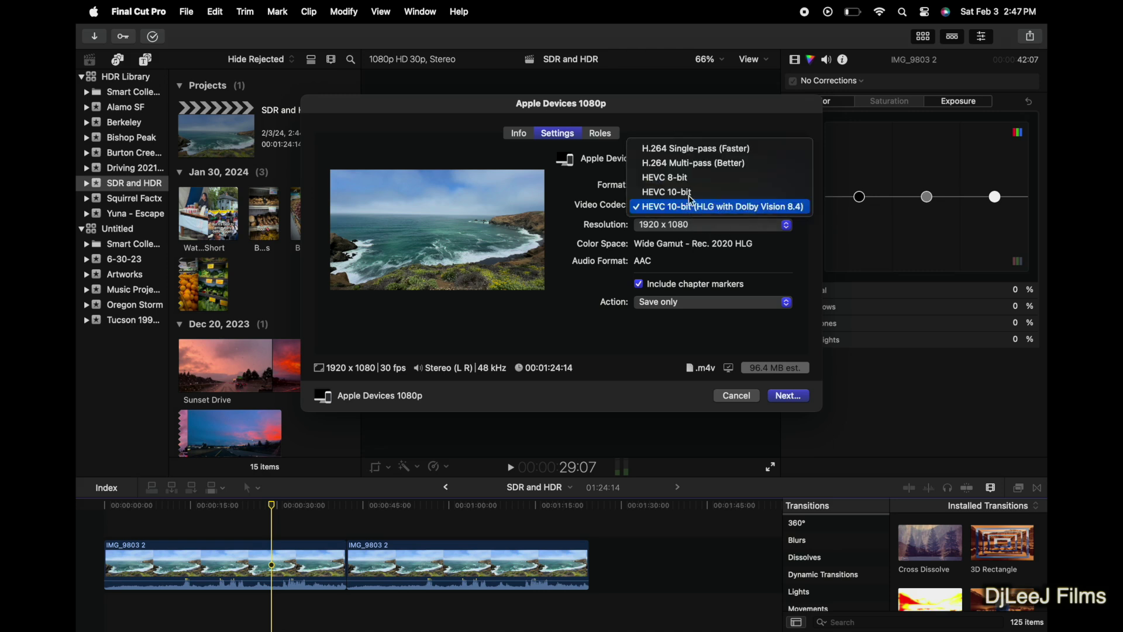
{"action": "left_click", "coordinate": [690, 149]}
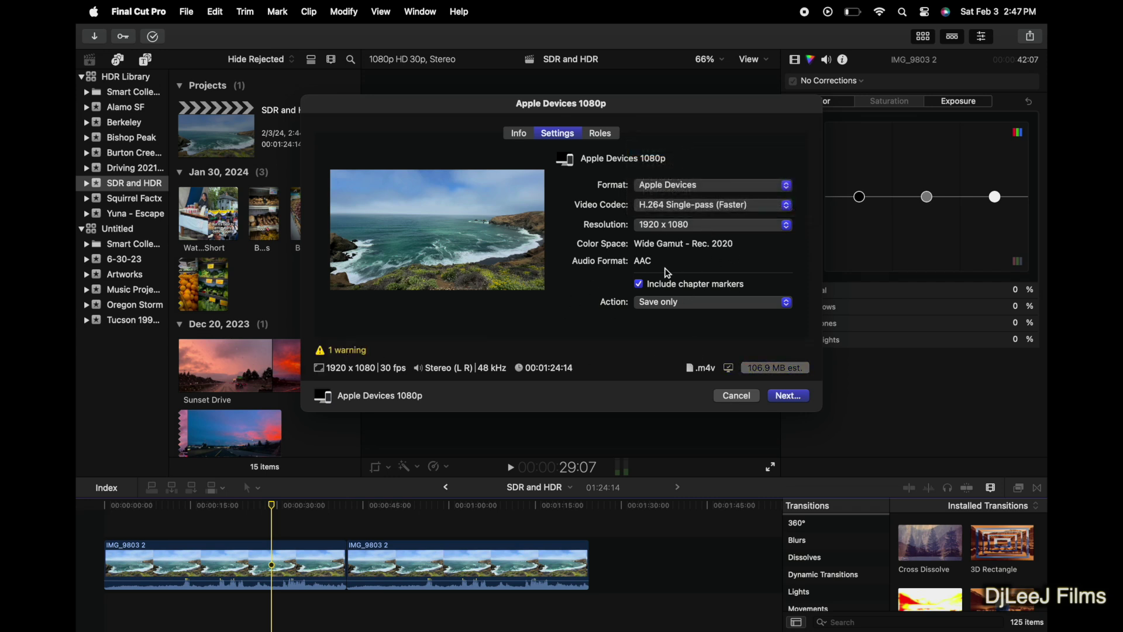
{"action": "left_click", "coordinate": [691, 209]}
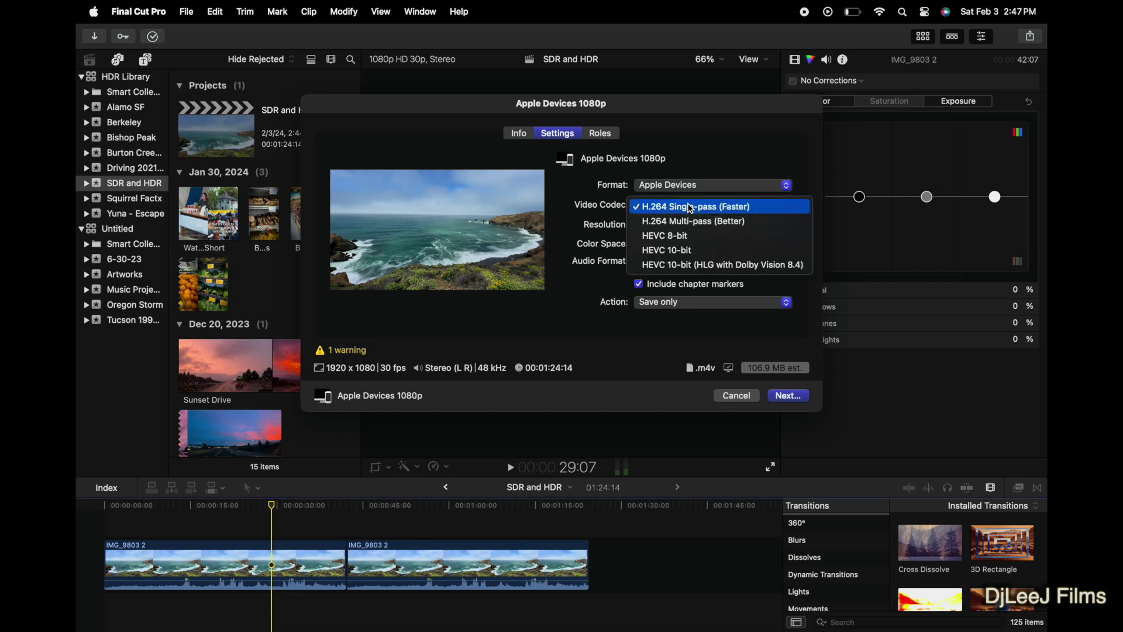
{"action": "left_click", "coordinate": [681, 268]}
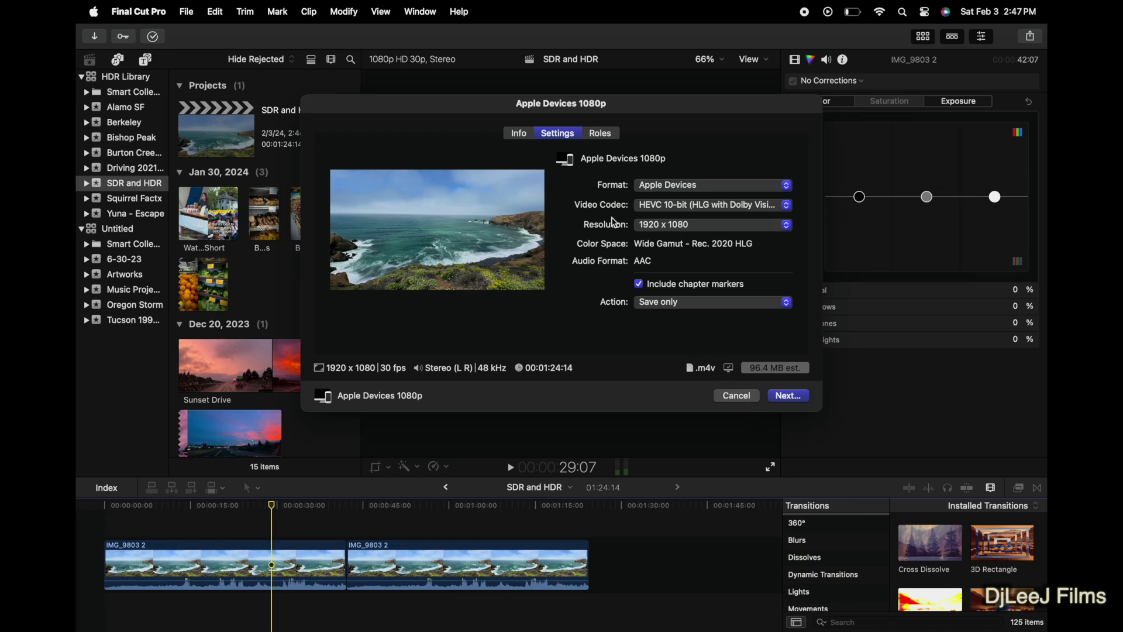
- Cancel the Apple Devices export and start a default Export File share instead
{"action": "left_click", "coordinate": [736, 396]}
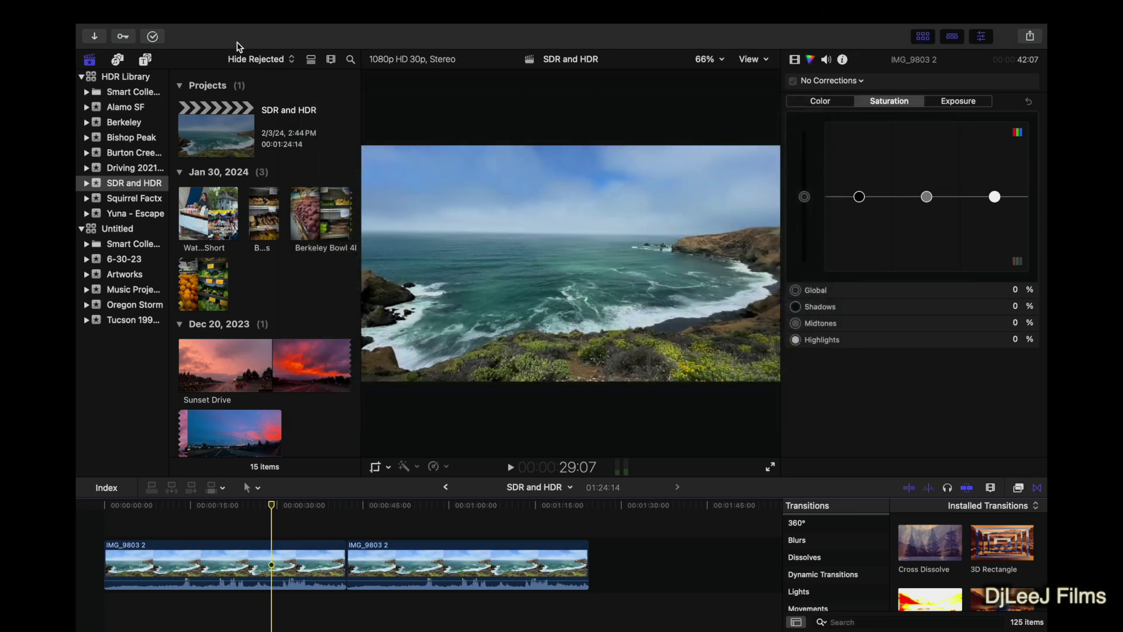
{"action": "left_click", "coordinate": [187, 11]}
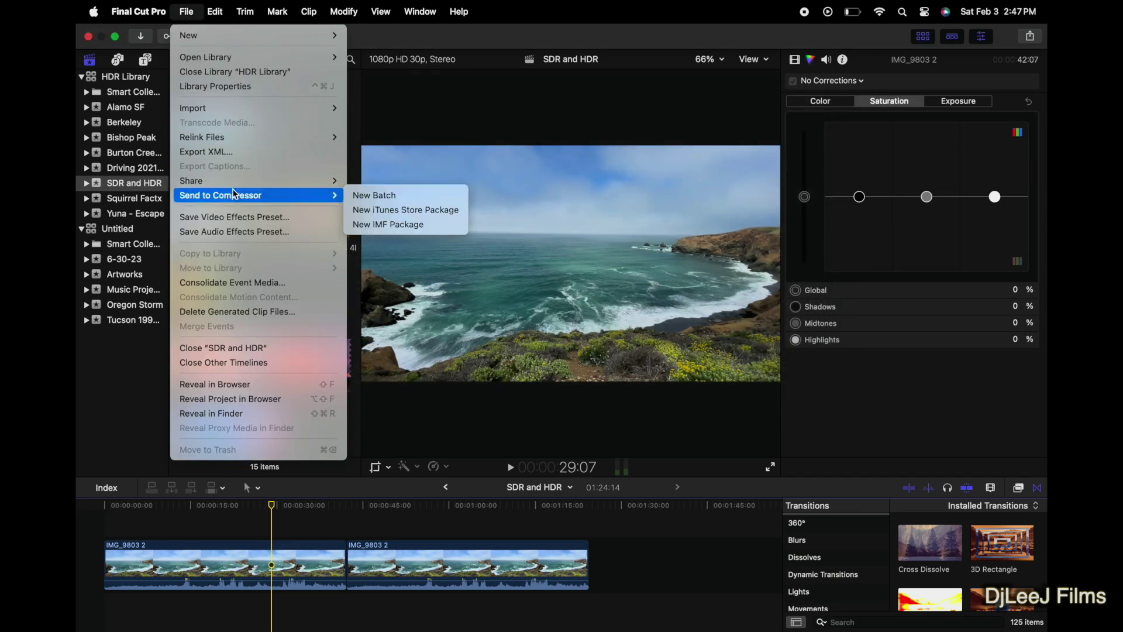
{"action": "mouse_move", "coordinate": [336, 181]}
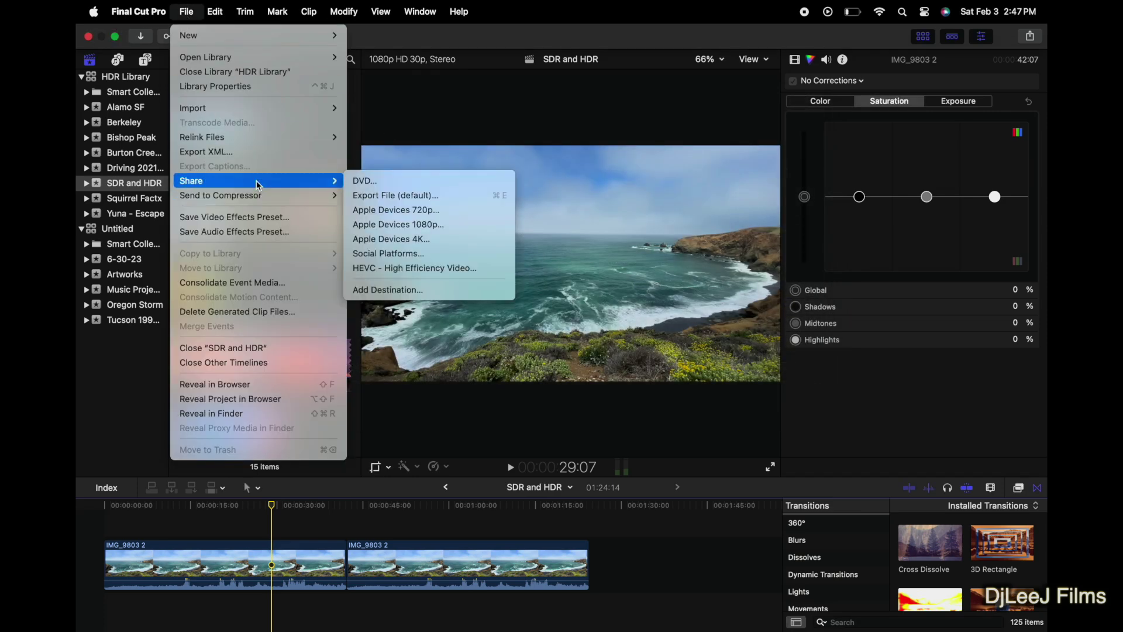
{"action": "left_click", "coordinate": [380, 198]}
- Set the Export File video codec to Apple ProRes 422 Proxy
{"action": "left_click", "coordinate": [562, 134]}
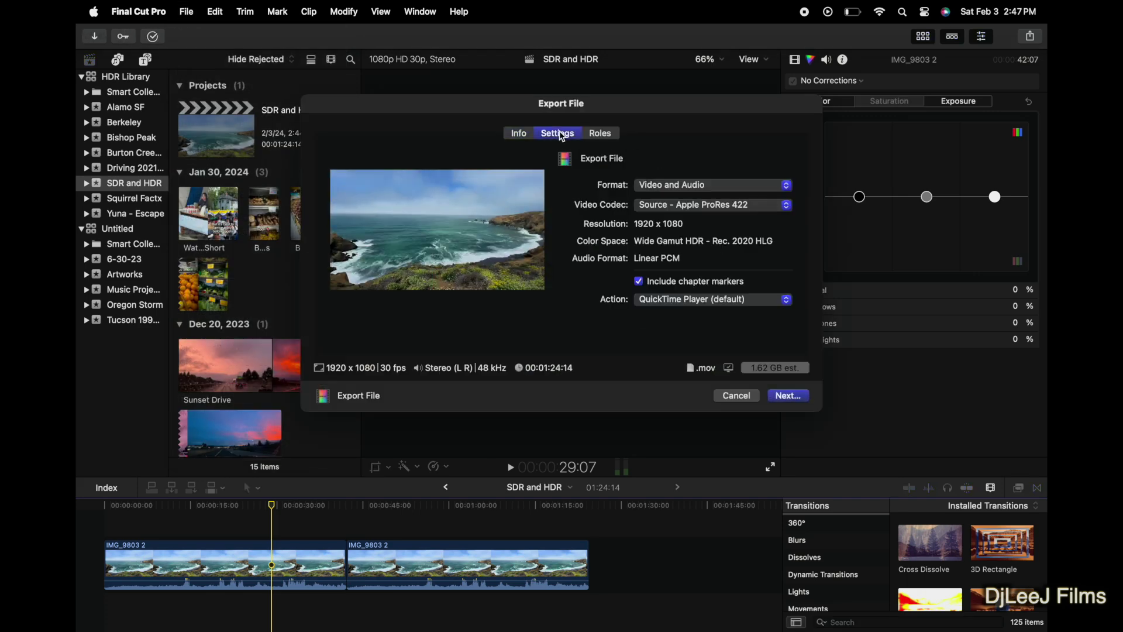
{"action": "left_click", "coordinate": [688, 214]}
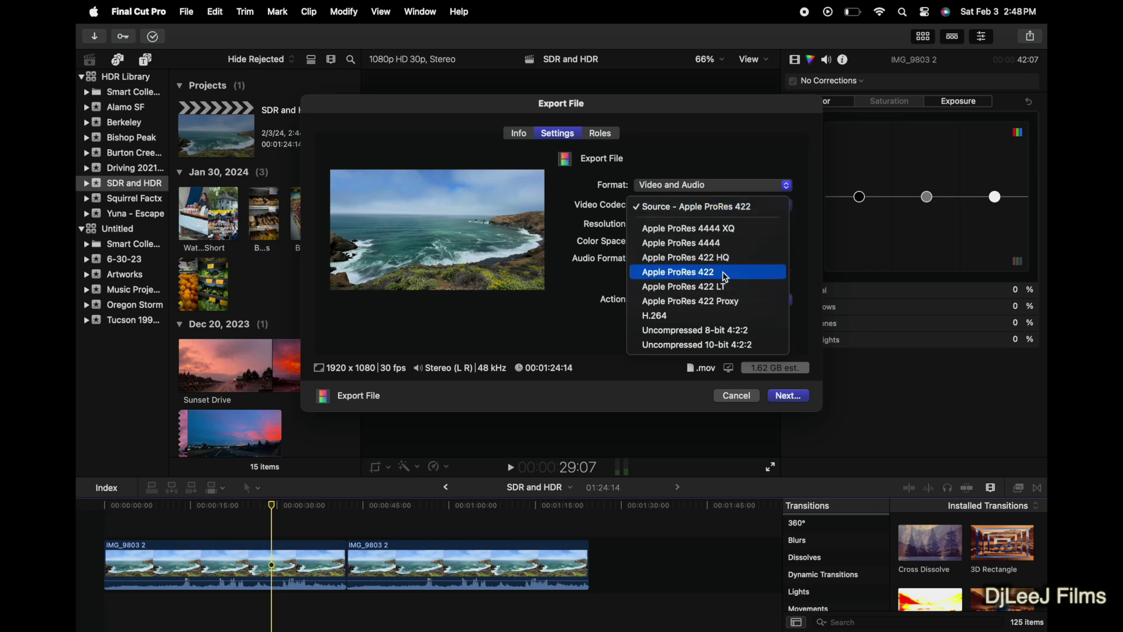
{"action": "left_click", "coordinate": [714, 302]}
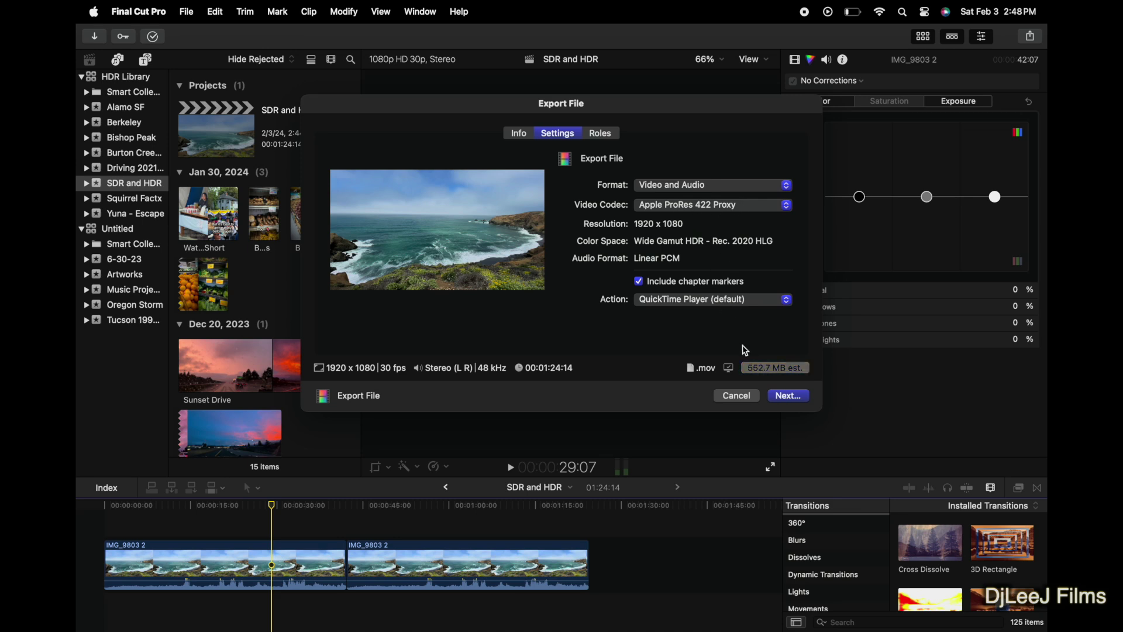
{"action": "left_click", "coordinate": [749, 205]}
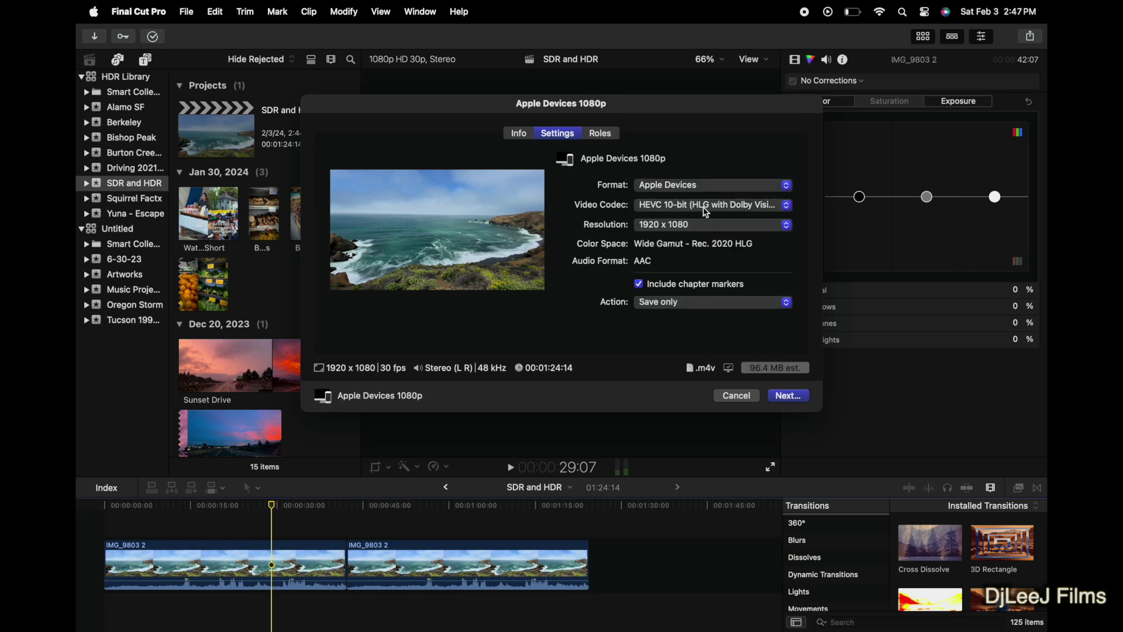
- Review the video codec list, leaving HEVC 10-bit (HLG with Dolby Vision 8.4) selected
{"action": "left_click", "coordinate": [706, 206]}
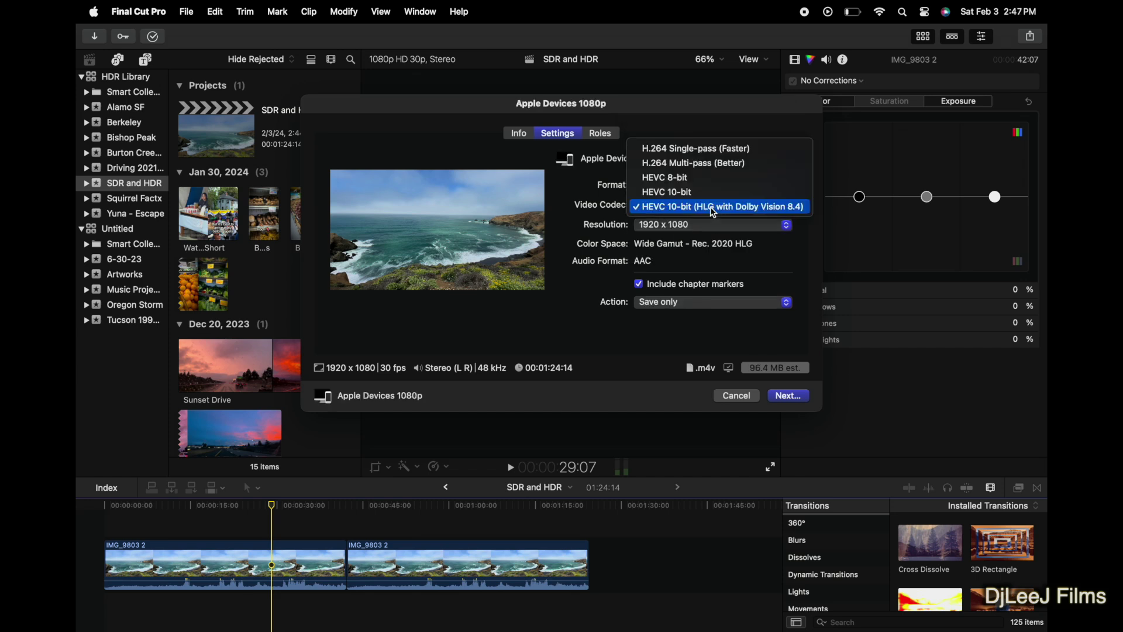